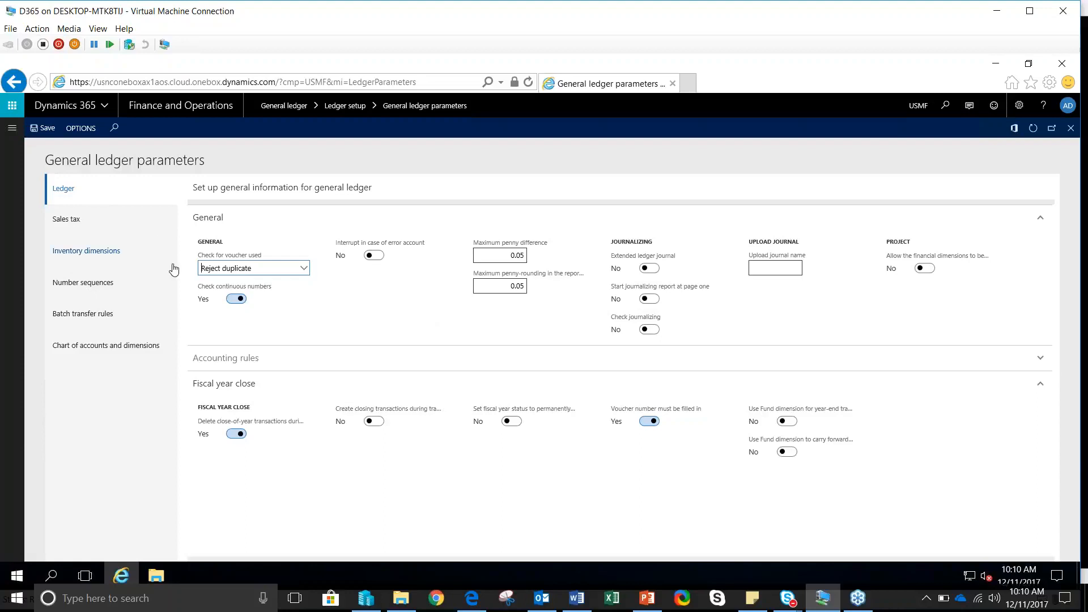
Open the General ledger fiscal calendars and display the periods of fiscal year 2018 in the Fiscal calendar.
{"action": "left_click", "coordinate": [16, 135]}
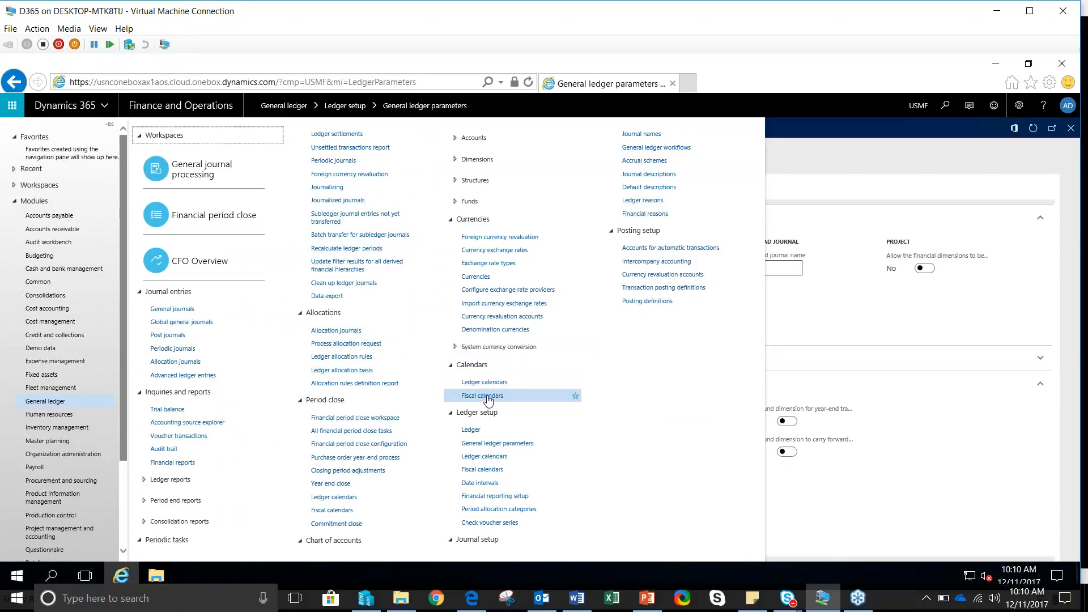
{"action": "left_click", "coordinate": [487, 399]}
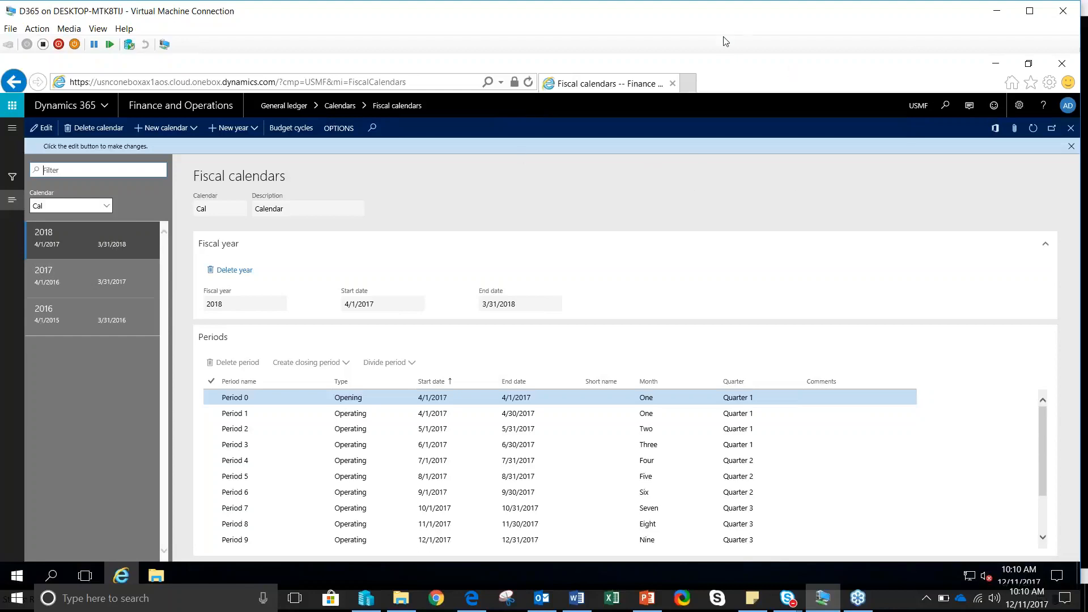
{"action": "left_click", "coordinate": [876, 28]}
{"action": "left_click", "coordinate": [949, 132]}
{"action": "left_click", "coordinate": [106, 208]}
{"action": "left_click", "coordinate": [107, 208]}
{"action": "left_click", "coordinate": [107, 208]}
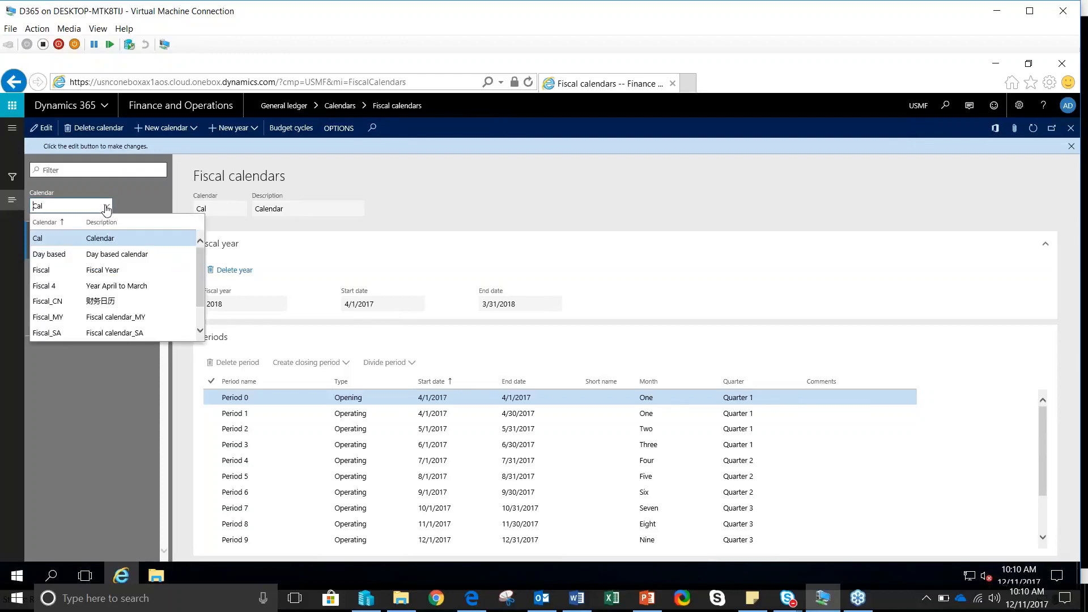
{"action": "left_click", "coordinate": [108, 271]}
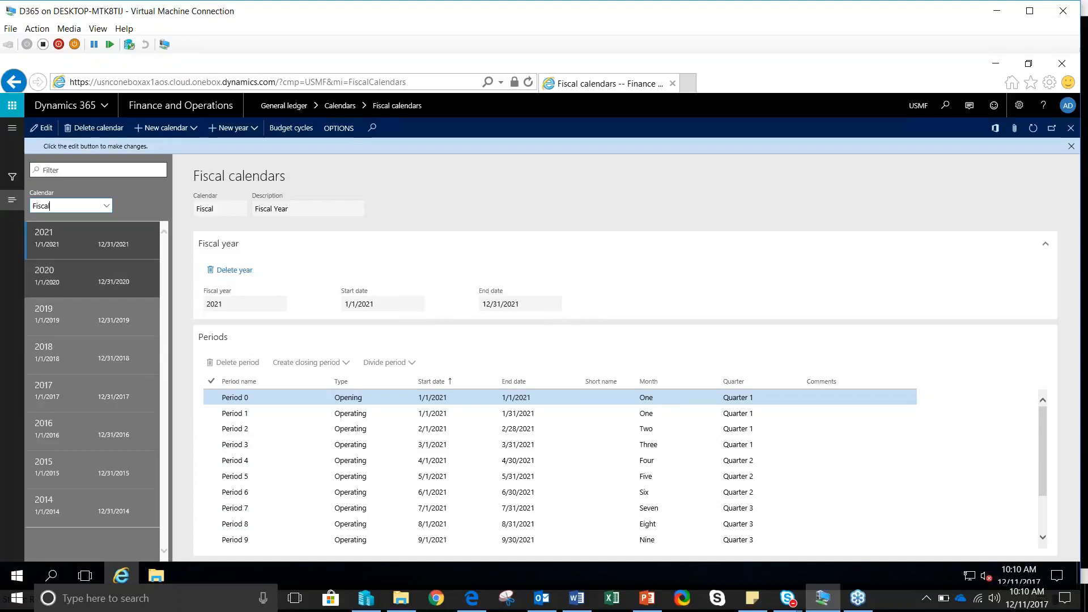
{"action": "left_click", "coordinate": [91, 354]}
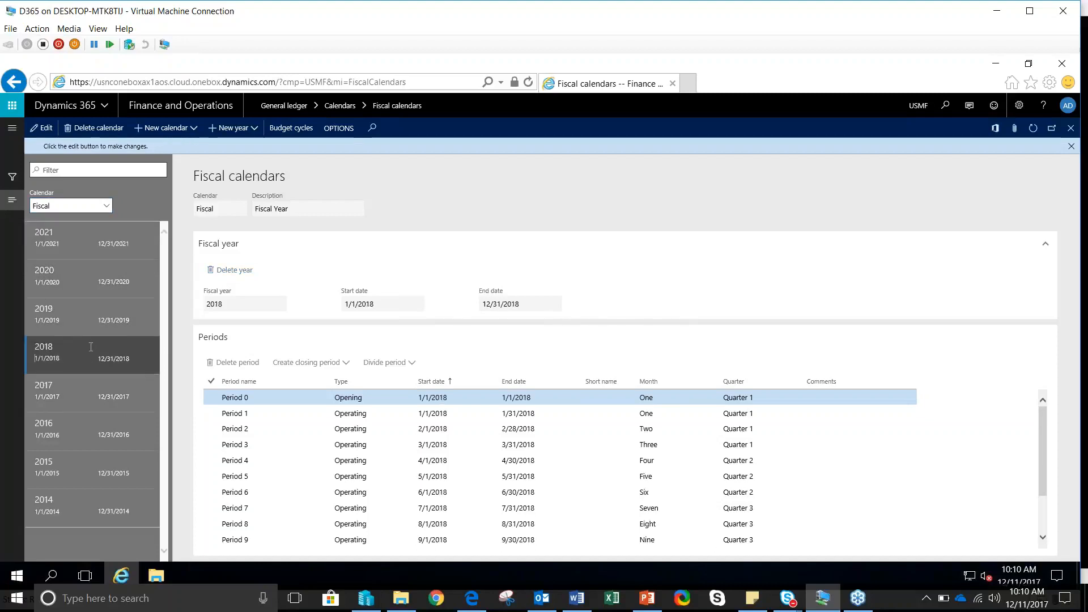
Open the General ledger calendars and check the 2017 periods' status per legal entity, from Period 1 through Period 12.
{"action": "left_click", "coordinate": [12, 131]}
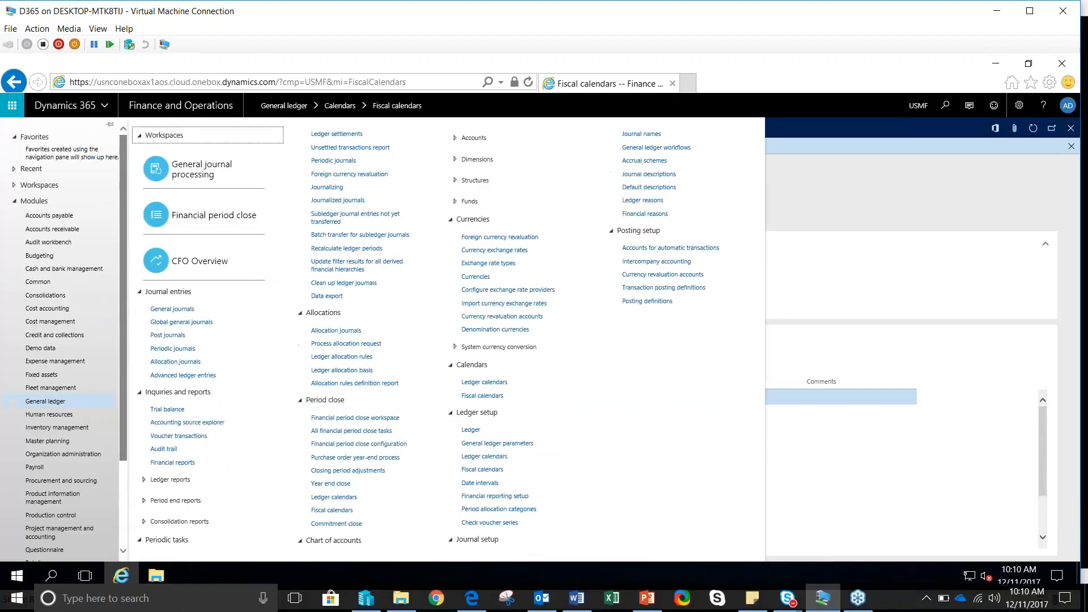
{"action": "left_click", "coordinate": [466, 383]}
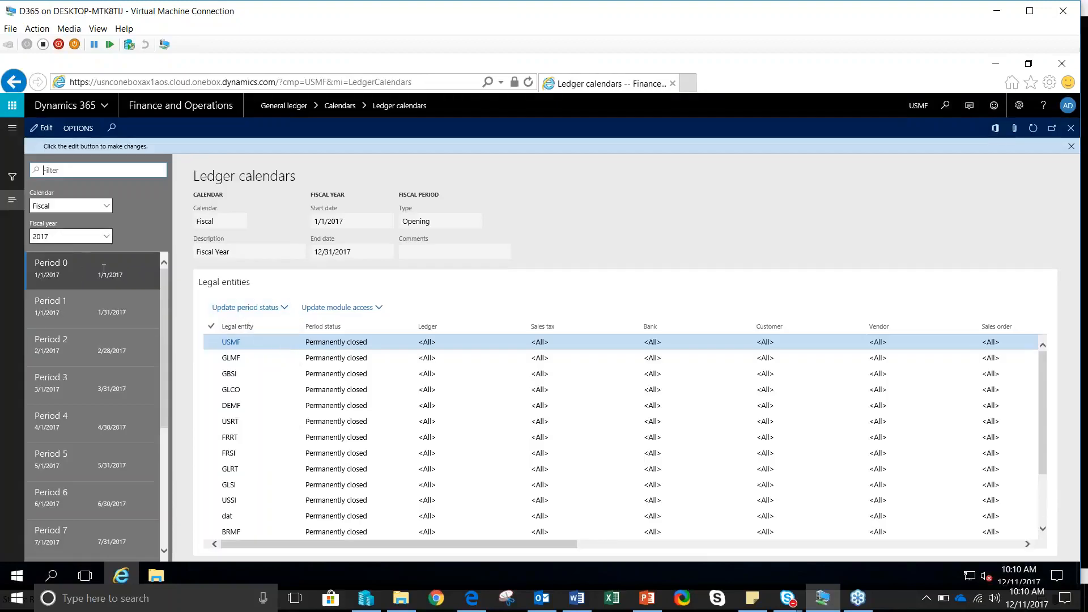
{"action": "left_click", "coordinate": [106, 316]}
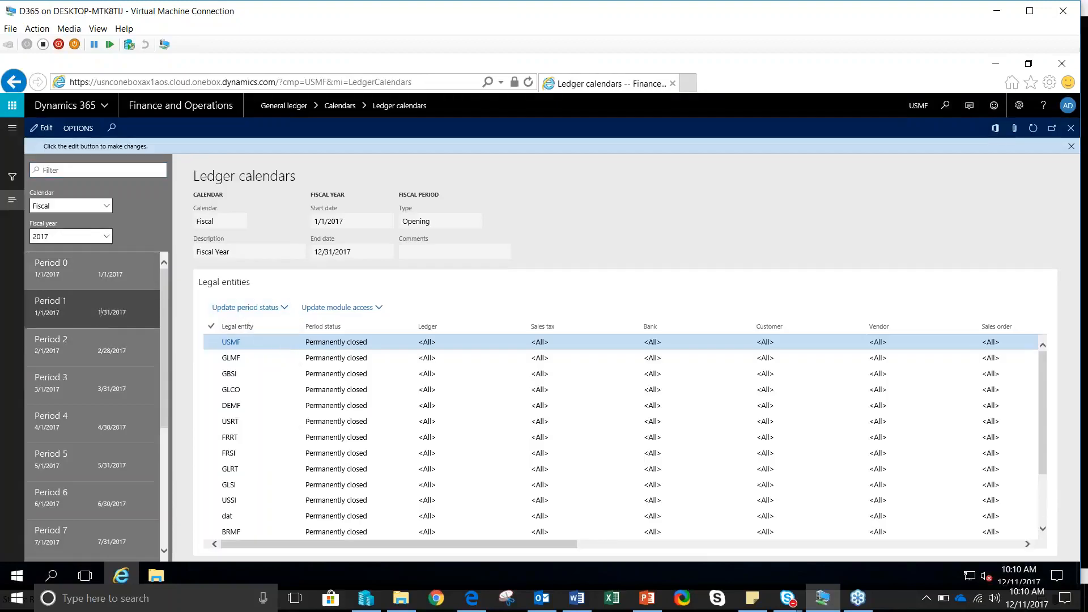
{"action": "scroll", "coordinate": [107, 346], "scroll_direction": "down", "scroll_amount": 3}
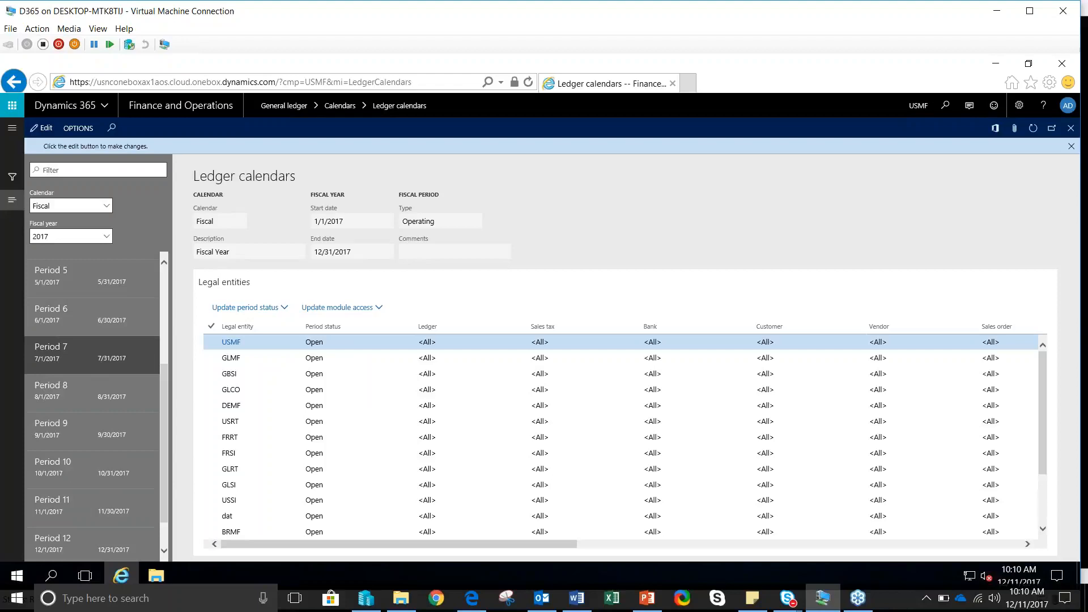
{"action": "key", "text": "Down"}
{"action": "key", "text": "Down"}
{"action": "key", "text": "Down"}
{"action": "key", "text": "Down"}
{"action": "key", "text": "Down"}
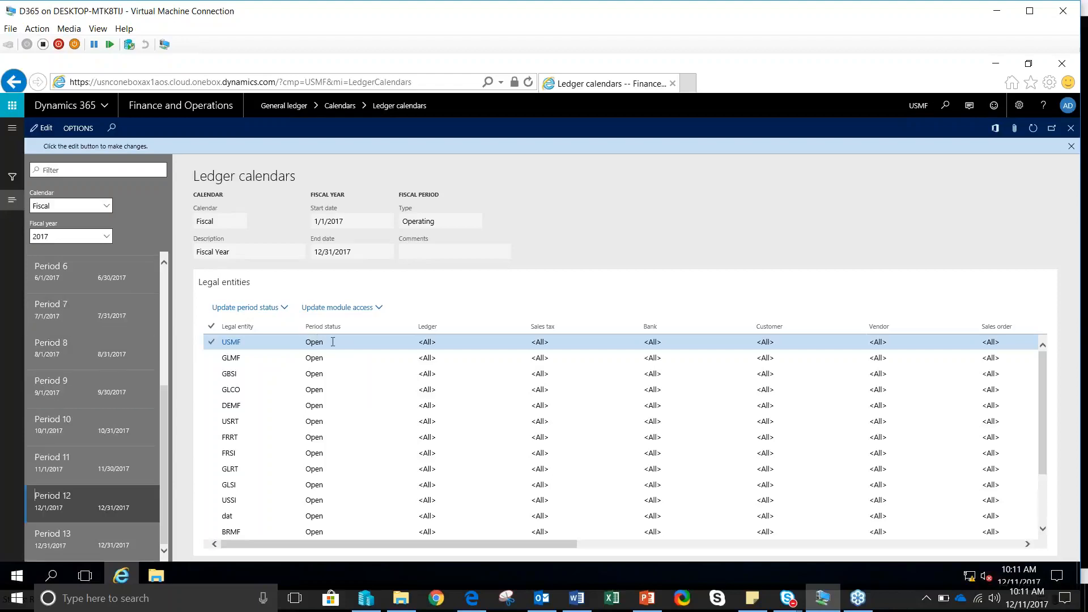
{"action": "left_click", "coordinate": [211, 357]}
Open the Year end close page under Period close and switch the US companies group to edit mode.
{"action": "left_click", "coordinate": [12, 128]}
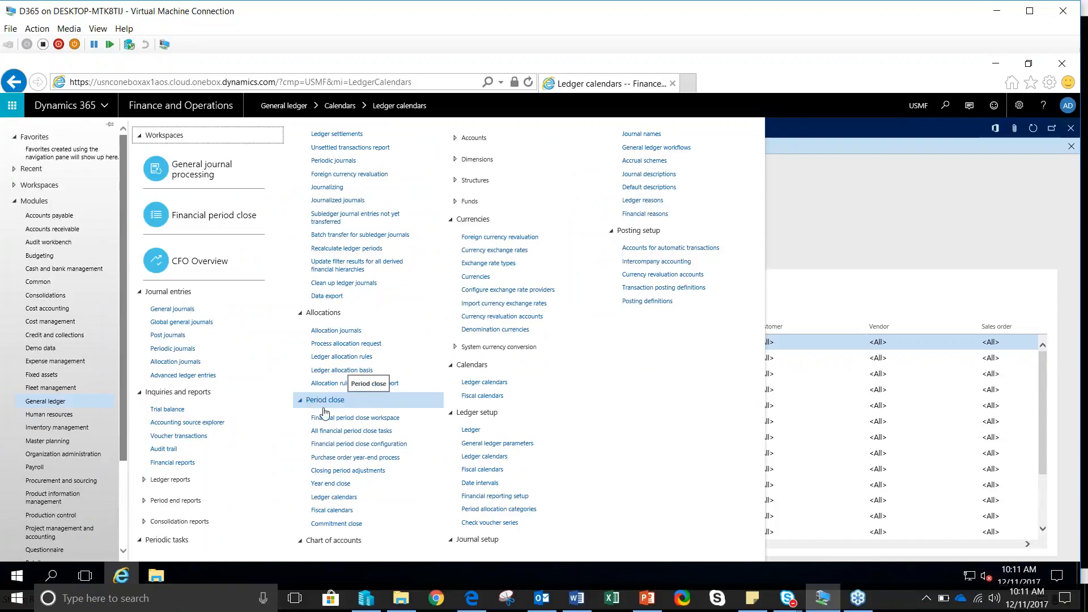
{"action": "left_click", "coordinate": [355, 485]}
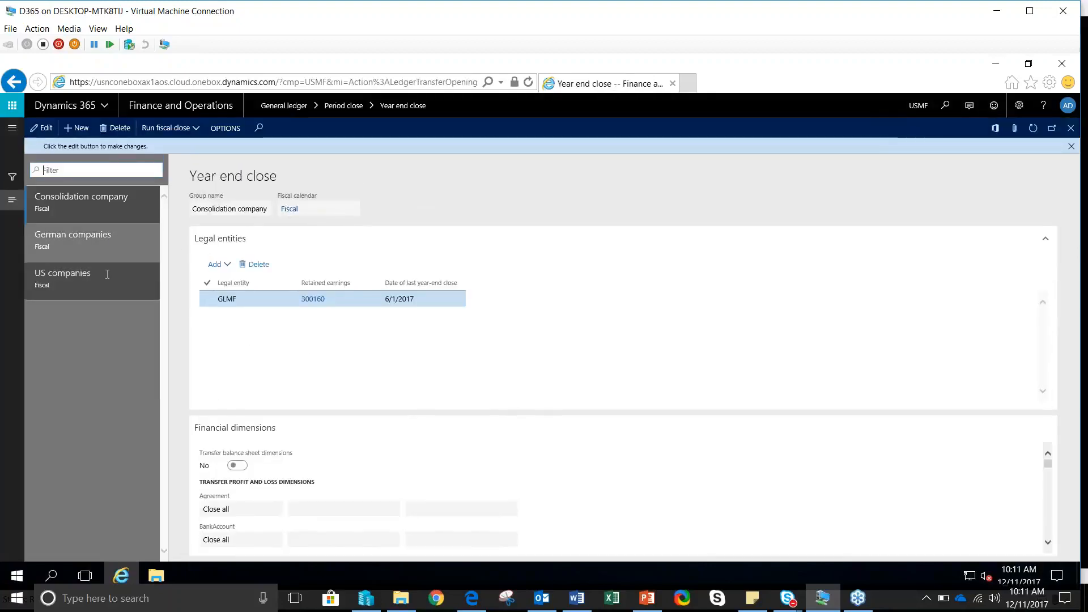
{"action": "left_click", "coordinate": [107, 277]}
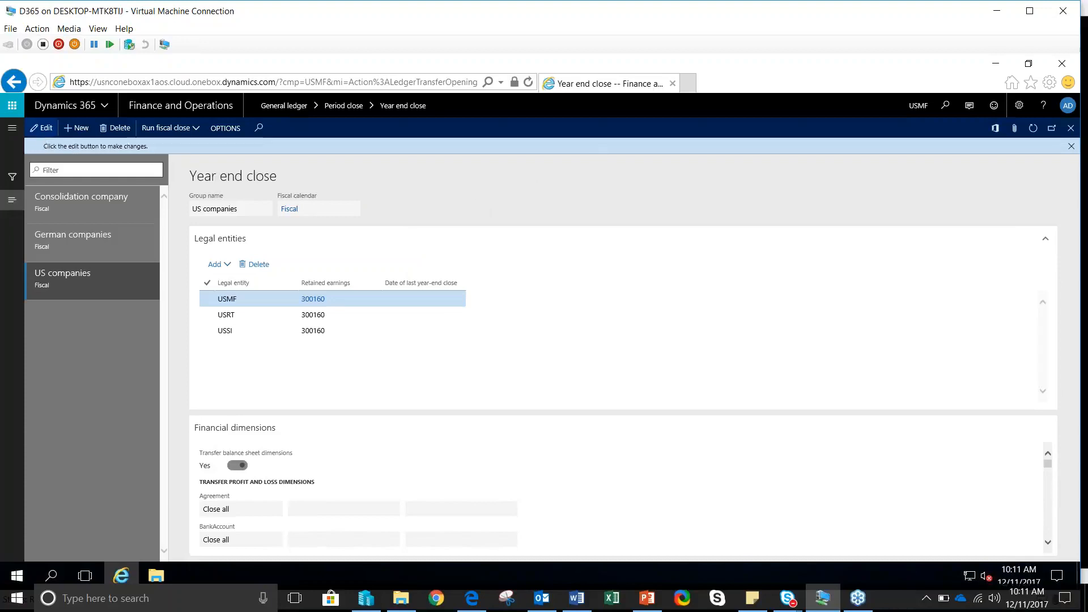
{"action": "left_click", "coordinate": [42, 127]}
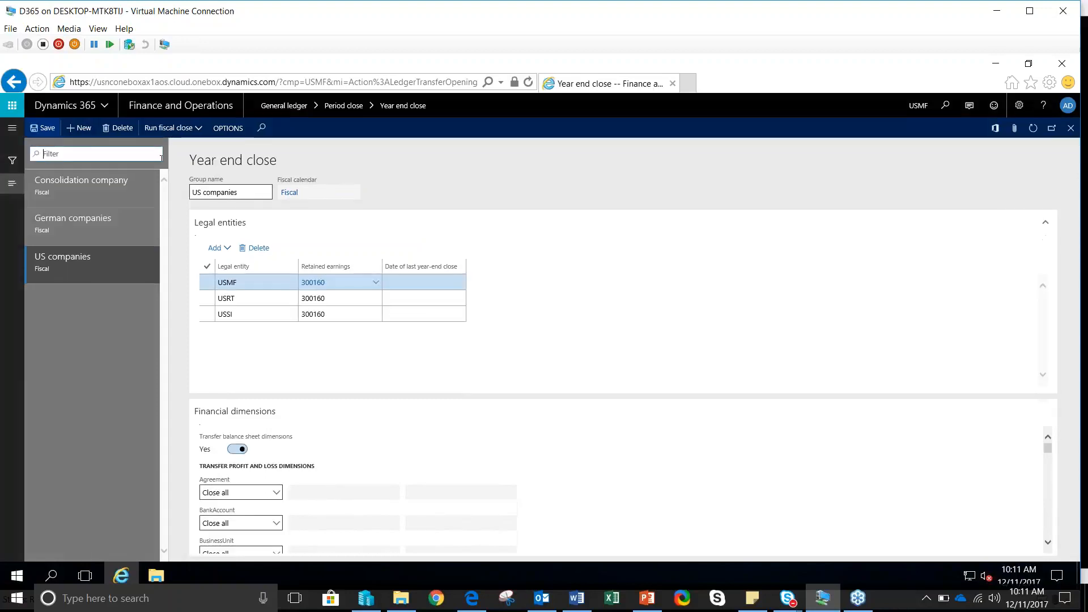
{"action": "left_click", "coordinate": [260, 281]}
Review the US companies group's financial dimension settings, including the balance sheet transfer option and the close options for Agreement.
{"action": "left_click", "coordinate": [1048, 544]}
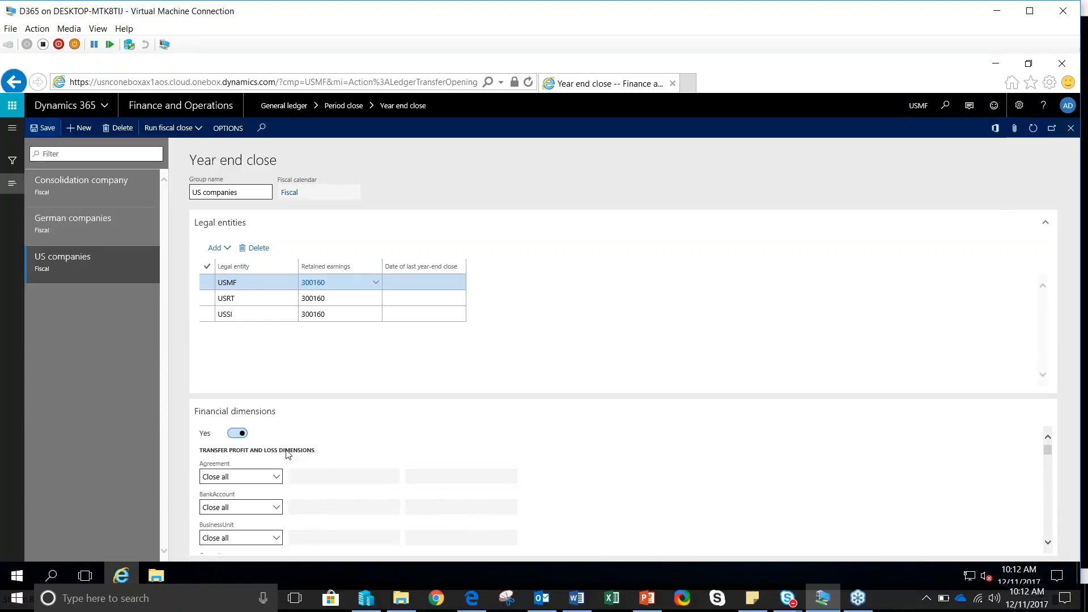
{"action": "left_click", "coordinate": [1048, 437]}
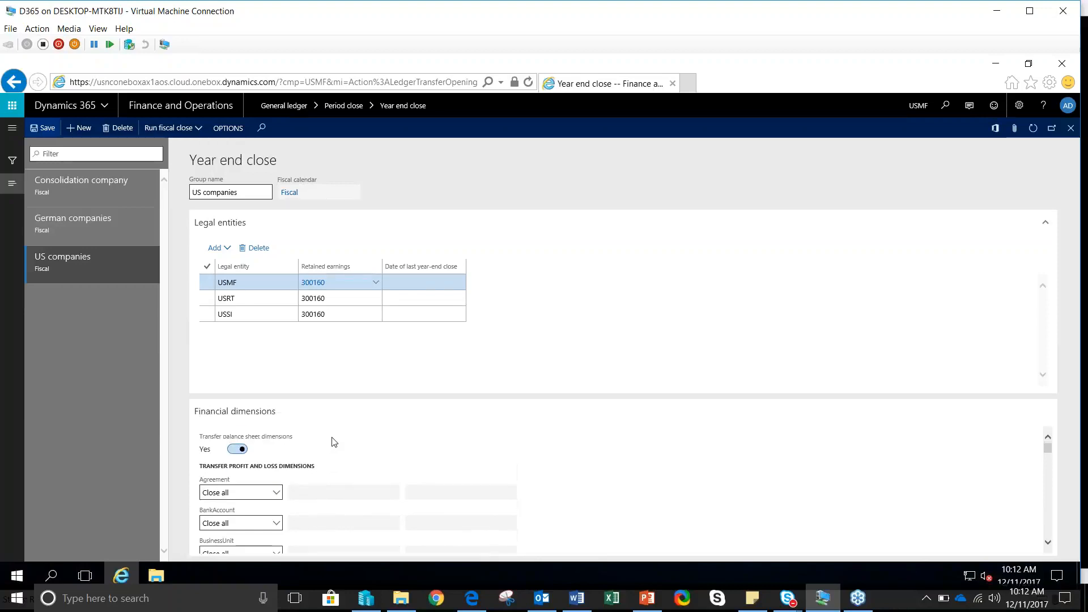
{"action": "scroll", "coordinate": [329, 442], "scroll_direction": "down", "scroll_amount": 2}
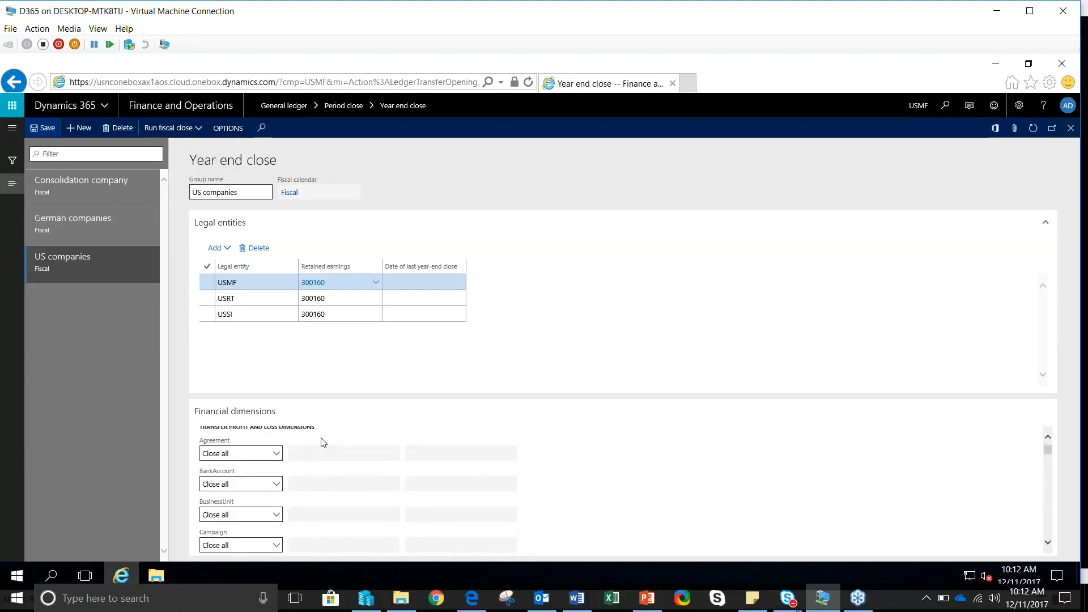
{"action": "scroll", "coordinate": [320, 442], "scroll_direction": "down", "scroll_amount": 1}
{"action": "scroll", "coordinate": [318, 442], "scroll_direction": "up", "scroll_amount": 2}
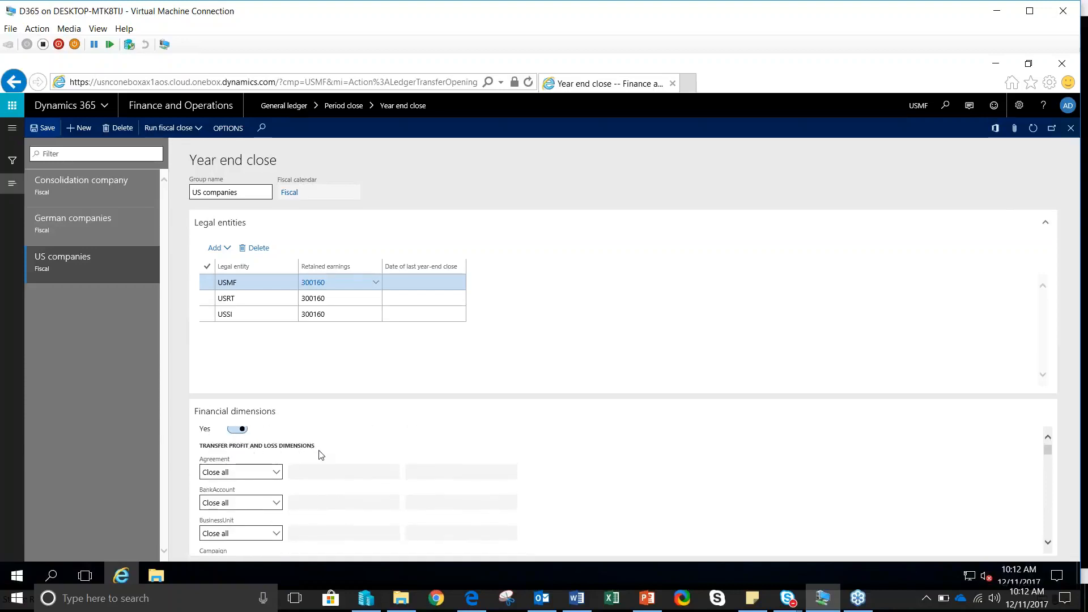
{"action": "key", "text": "alt+Tab"}
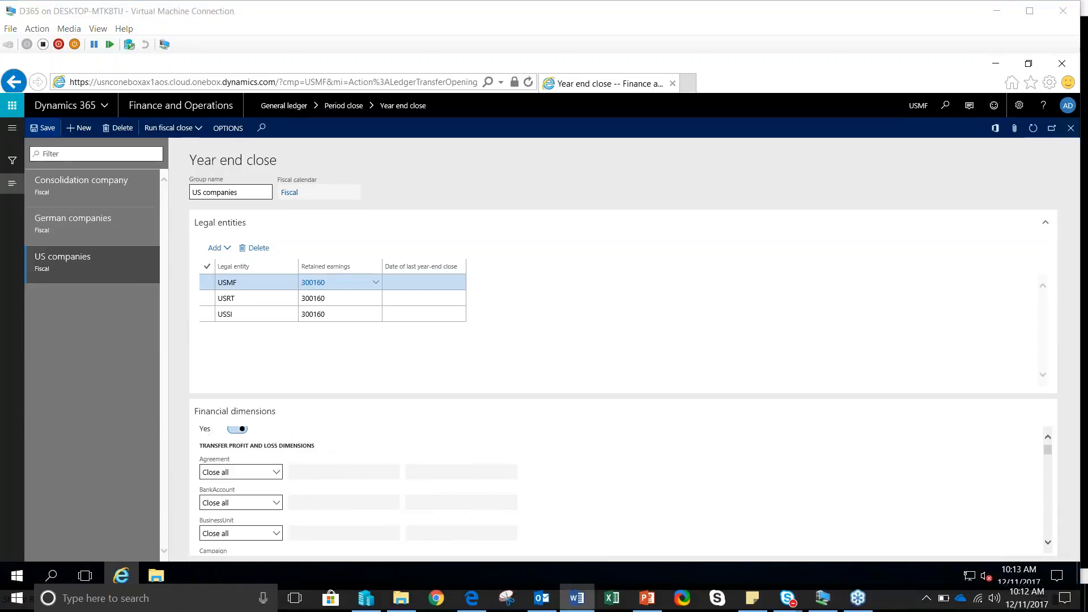
{"action": "left_click", "coordinate": [276, 472]}
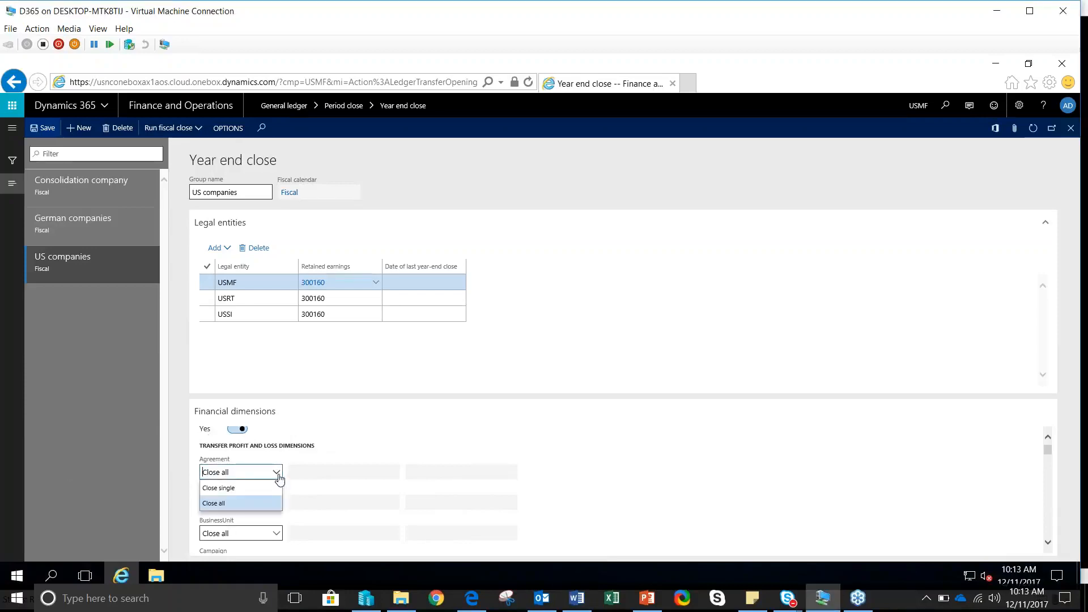
{"action": "left_click", "coordinate": [277, 474]}
{"action": "scroll", "coordinate": [255, 467], "scroll_direction": "down", "scroll_amount": 3}
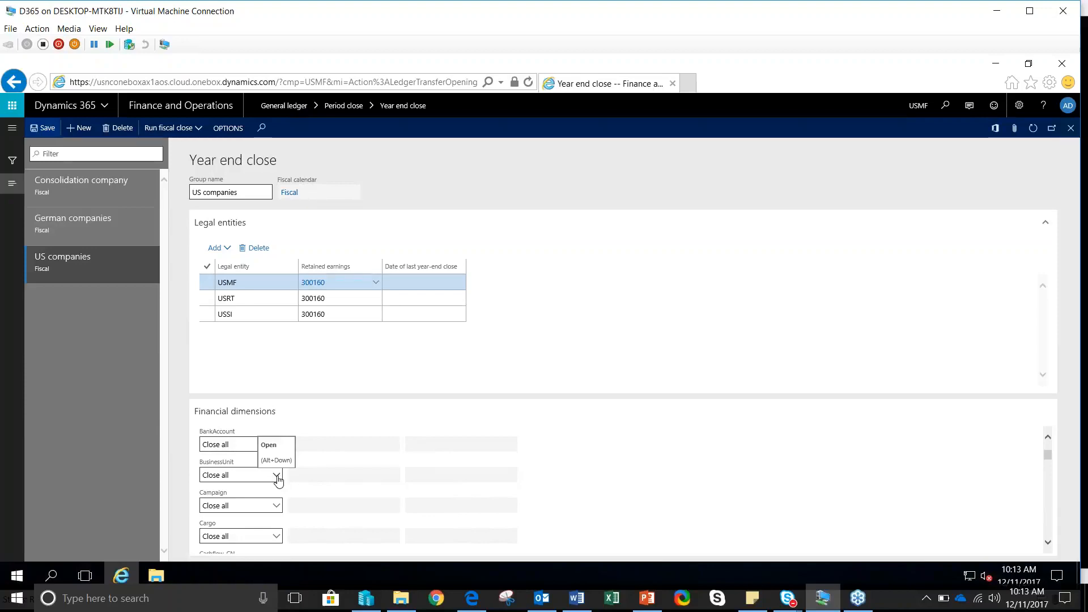
Try Close single for the BusinessUnit dimension, look through its selectable values, and return it to Close all.
{"action": "left_click", "coordinate": [277, 476]}
{"action": "left_click", "coordinate": [274, 491]}
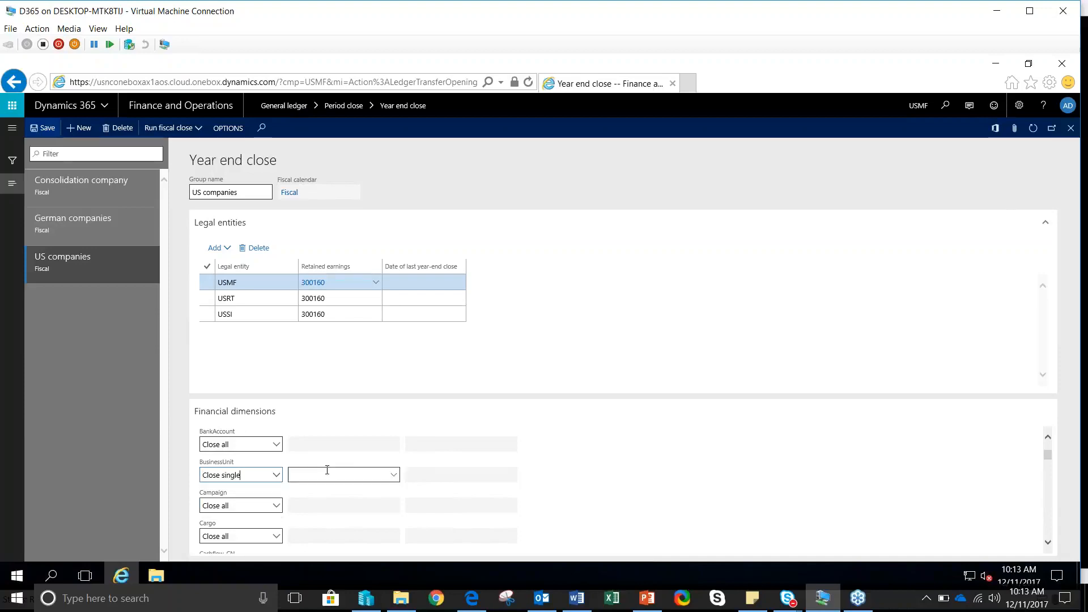
{"action": "left_click", "coordinate": [394, 476]}
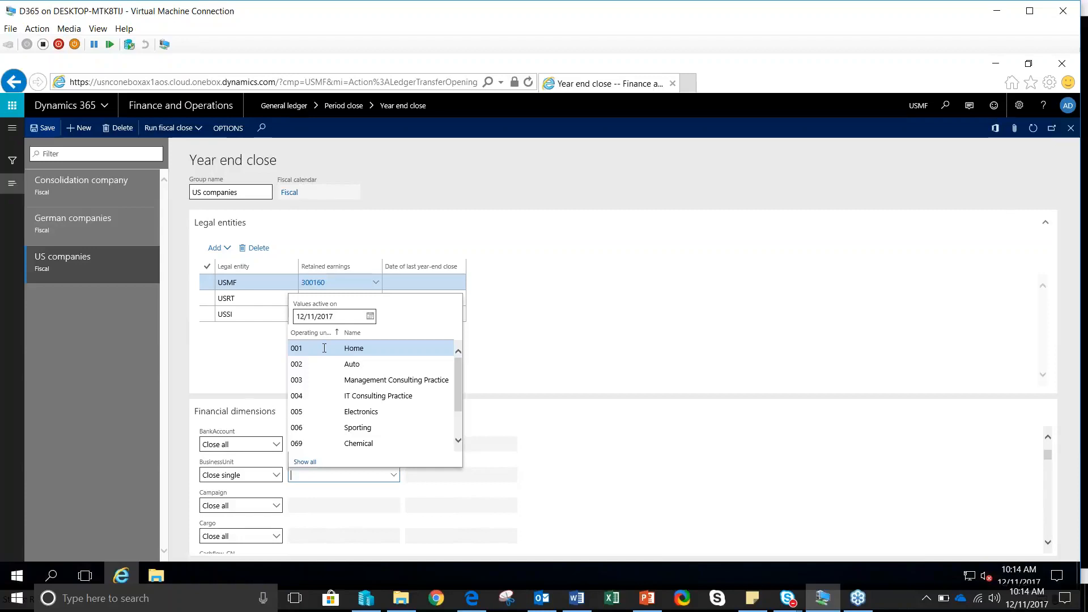
{"action": "left_click", "coordinate": [276, 475]}
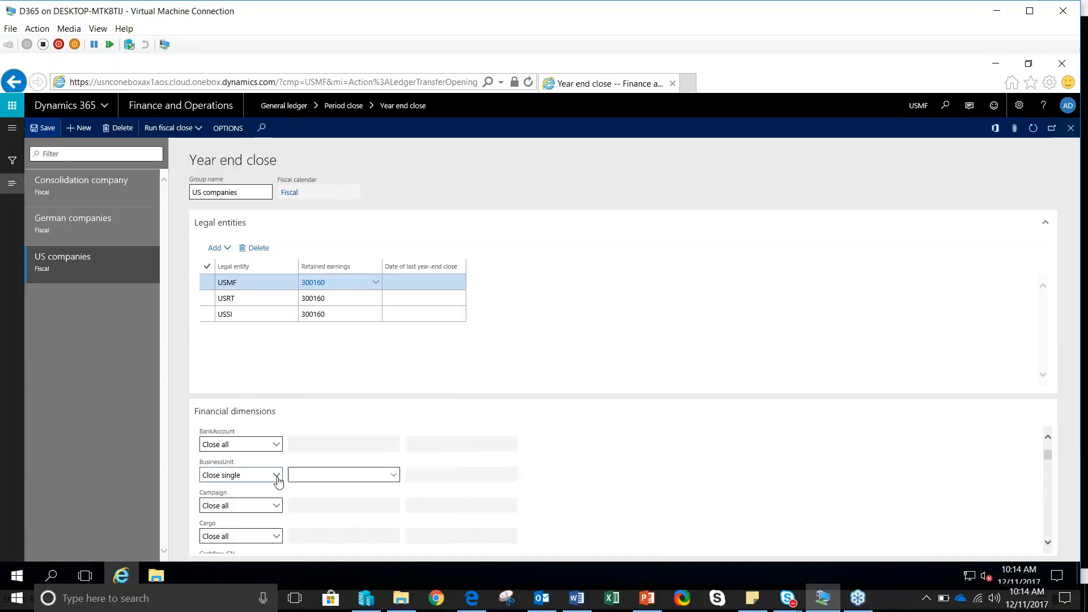
{"action": "left_click", "coordinate": [227, 506]}
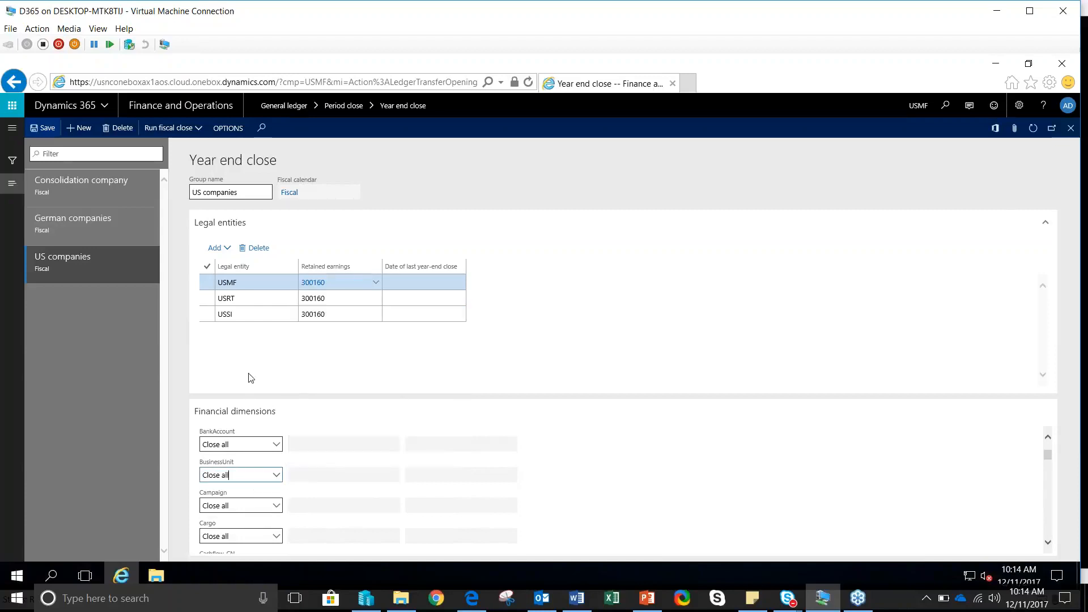
Start Run fiscal close for all legal entities in the US companies group: USMF, USRT and USSI.
{"action": "scroll", "coordinate": [294, 439], "scroll_direction": "up", "scroll_amount": 2}
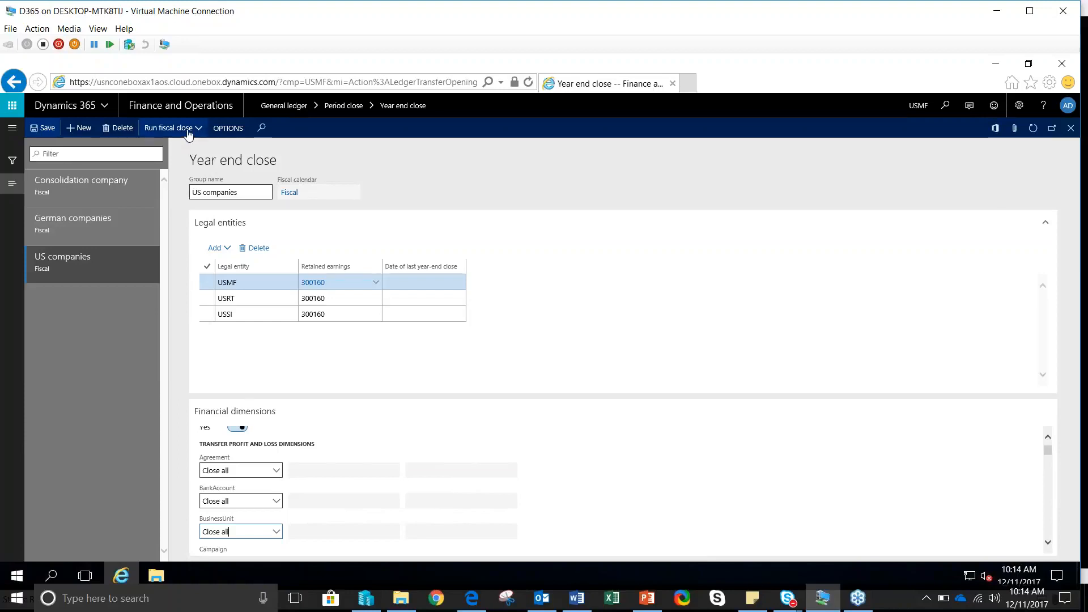
{"action": "left_click", "coordinate": [190, 132]}
{"action": "left_click", "coordinate": [193, 191]}
{"action": "left_click", "coordinate": [173, 204]}
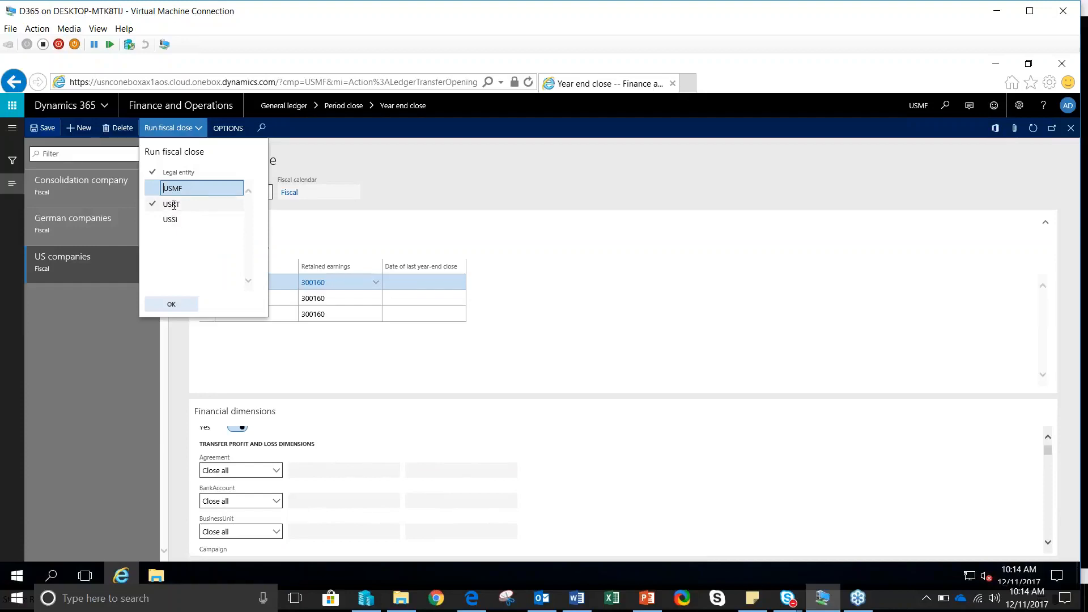
{"action": "mouse_move", "coordinate": [174, 205]}
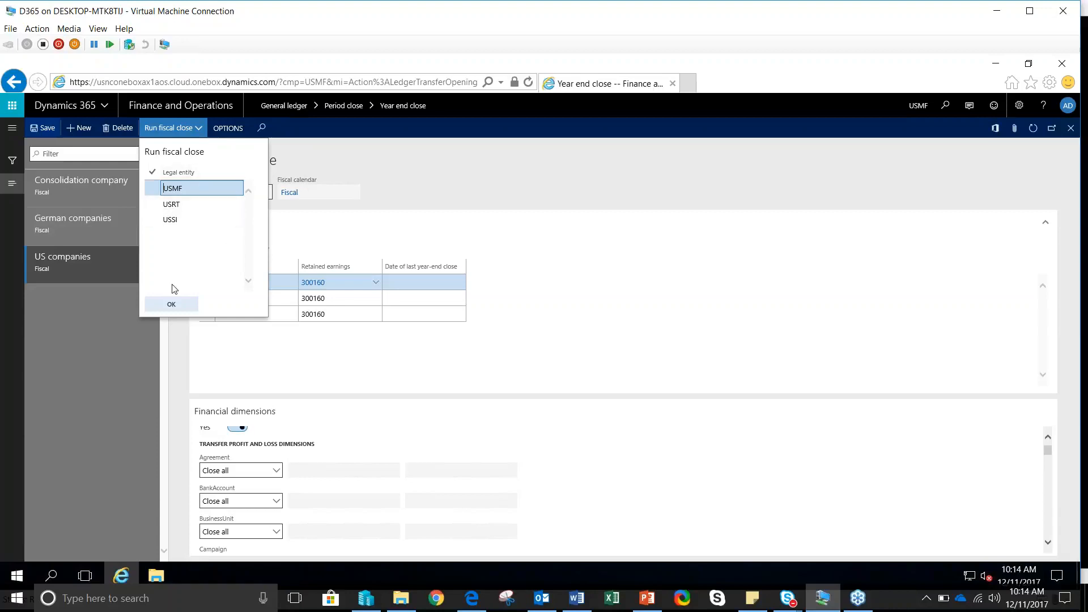
{"action": "left_click", "coordinate": [153, 173]}
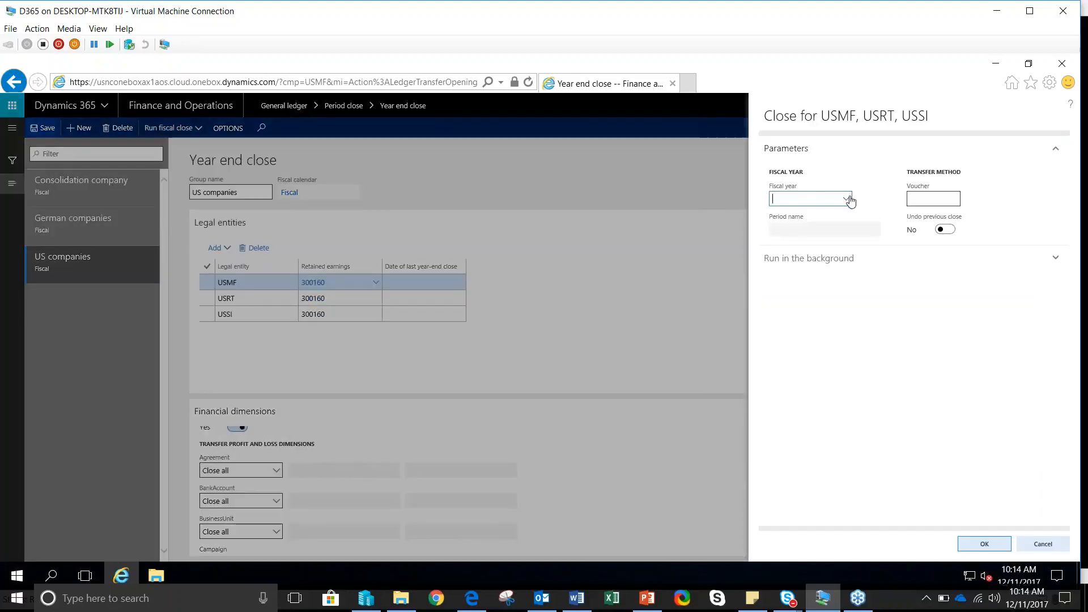
Set the close's fiscal year to 2017 and its voucher to YE2017DEMO, and submit the fiscal close job.
{"action": "left_click", "coordinate": [848, 199]}
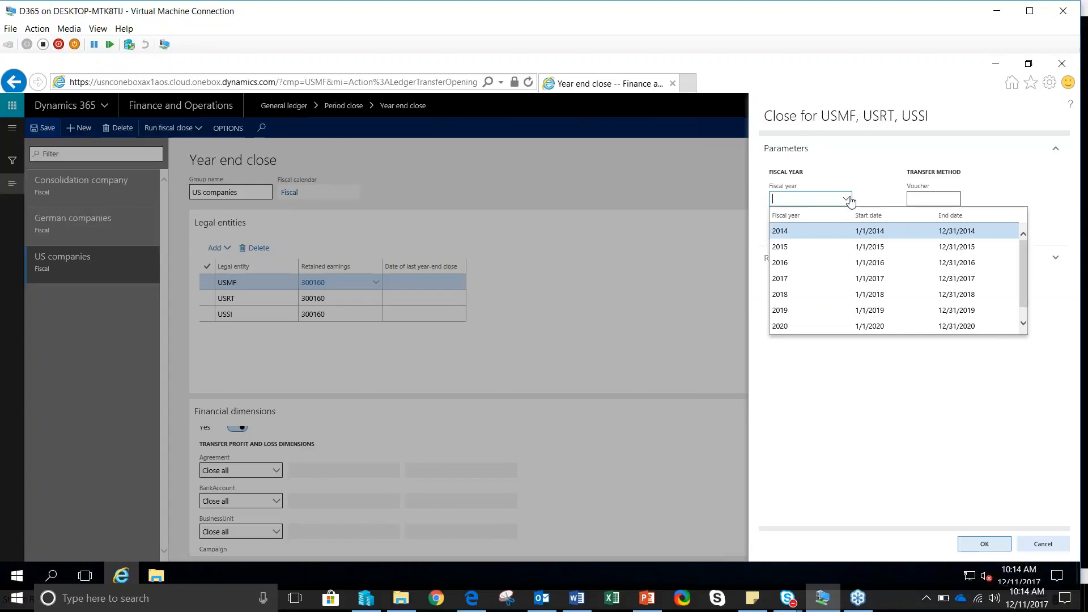
{"action": "left_click", "coordinate": [809, 278]}
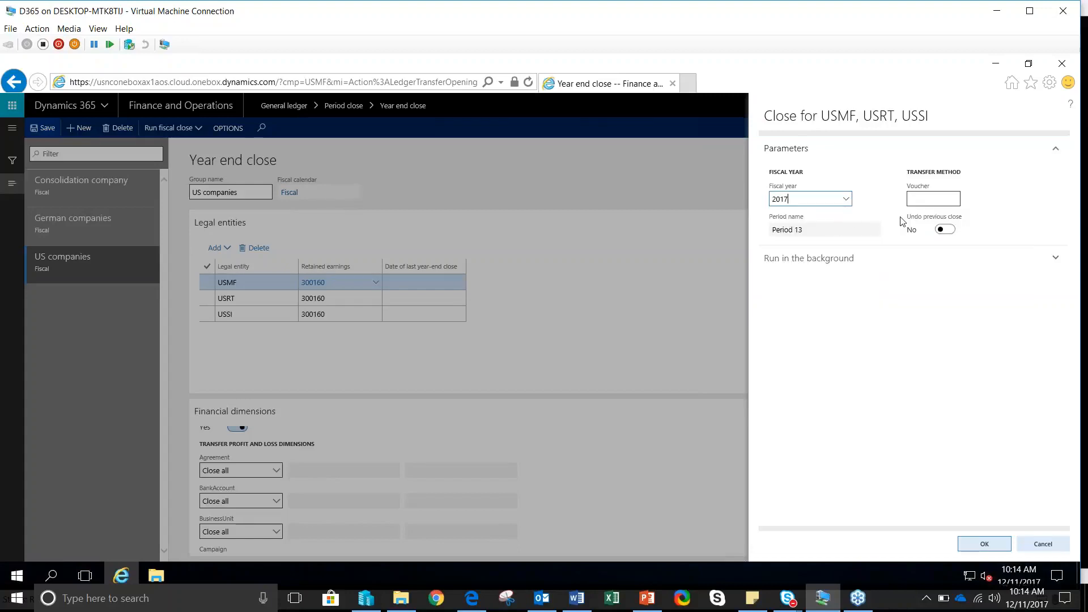
{"action": "left_click", "coordinate": [920, 198]}
{"action": "type", "text": "YE2017"}
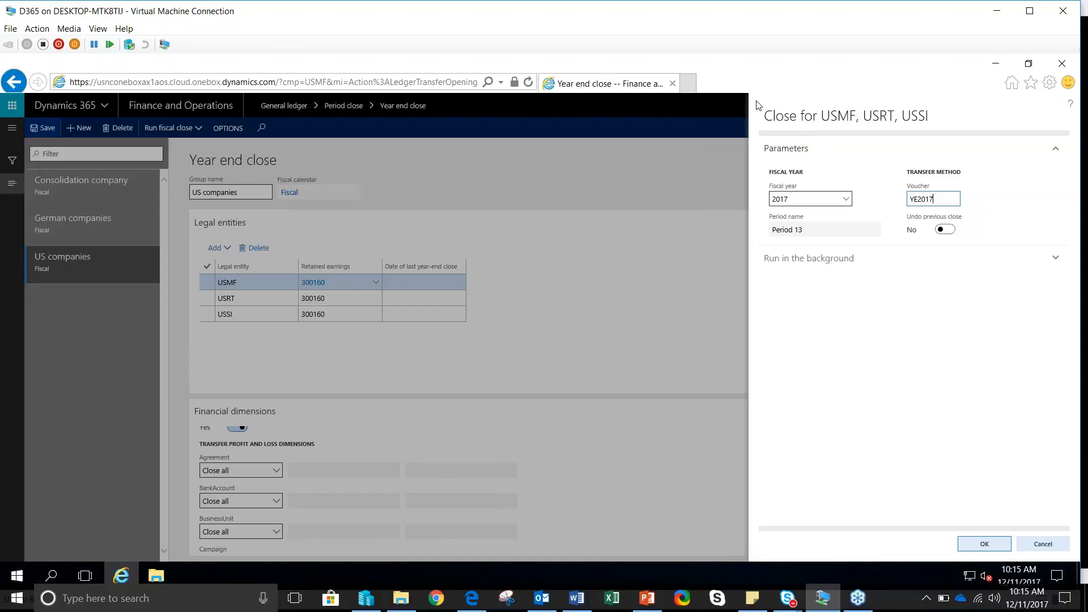
{"action": "type", "text": "DEMO"}
{"action": "left_click", "coordinate": [975, 546]}
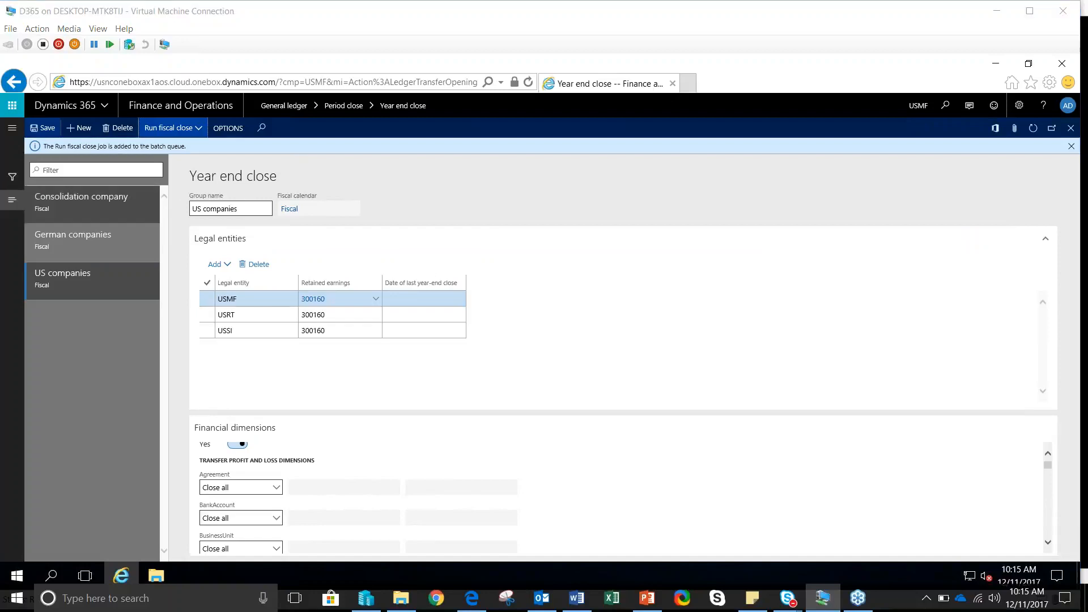
Open the System administration batch jobs inquiry and filter the list to job descriptions containing "run".
{"action": "left_click", "coordinate": [12, 134]}
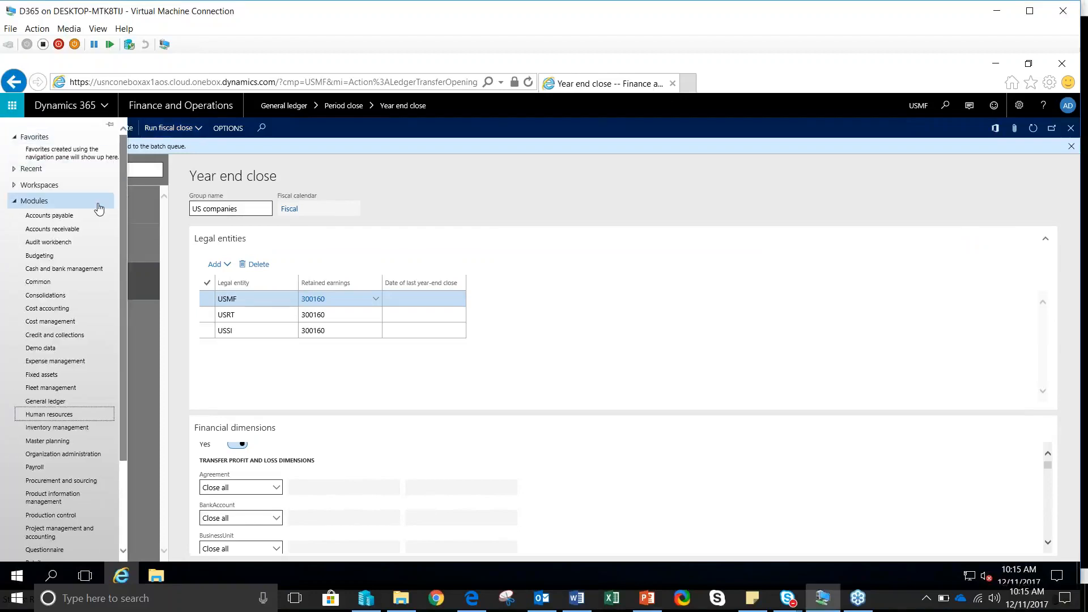
{"action": "scroll", "coordinate": [86, 254], "scroll_direction": "down", "scroll_amount": 3}
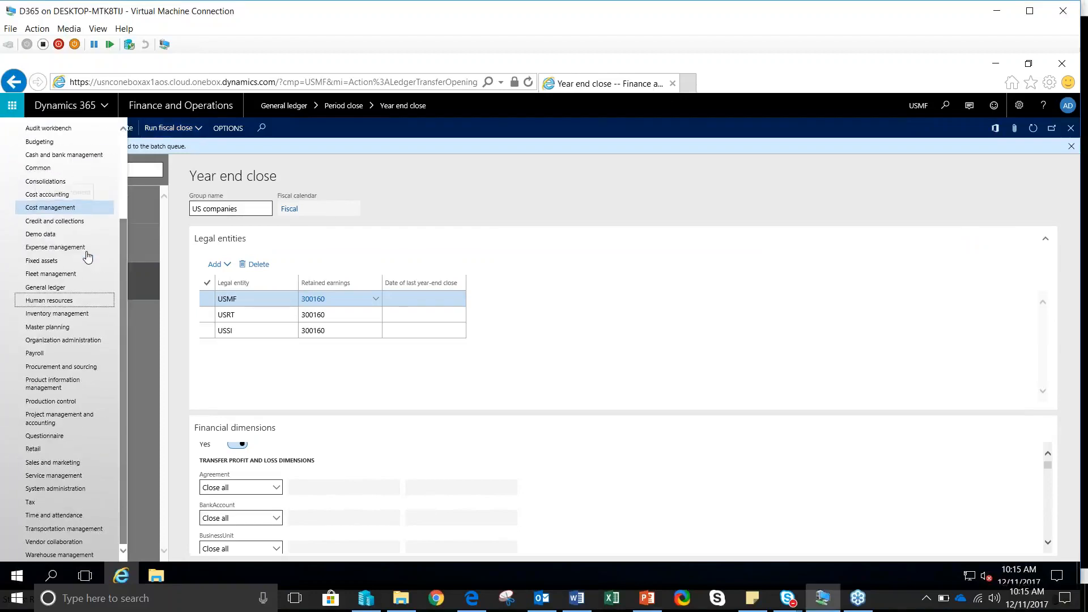
{"action": "left_click", "coordinate": [68, 489]}
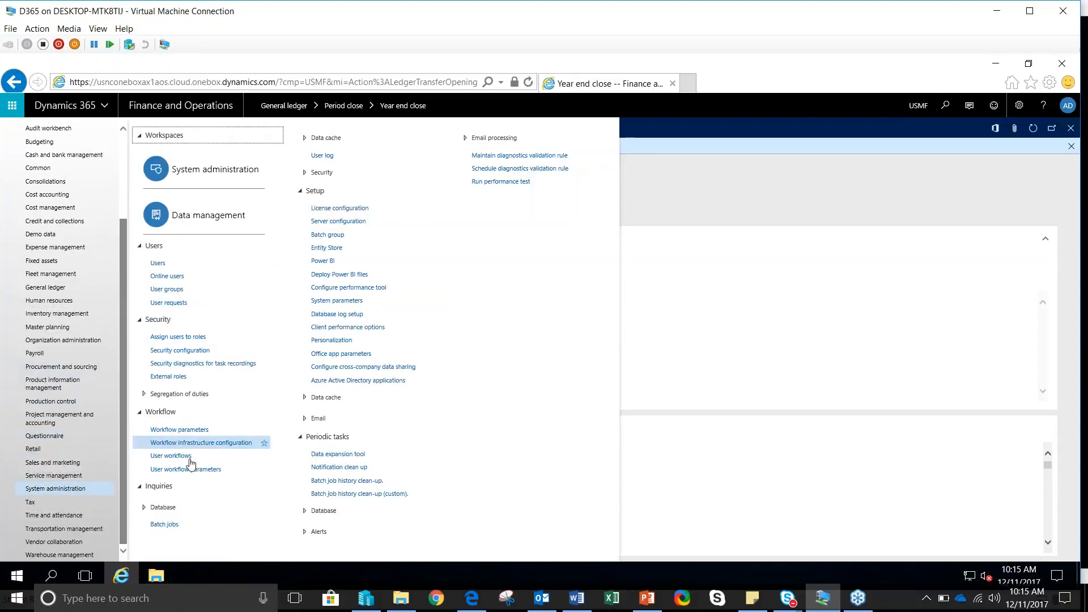
{"action": "left_click", "coordinate": [164, 524]}
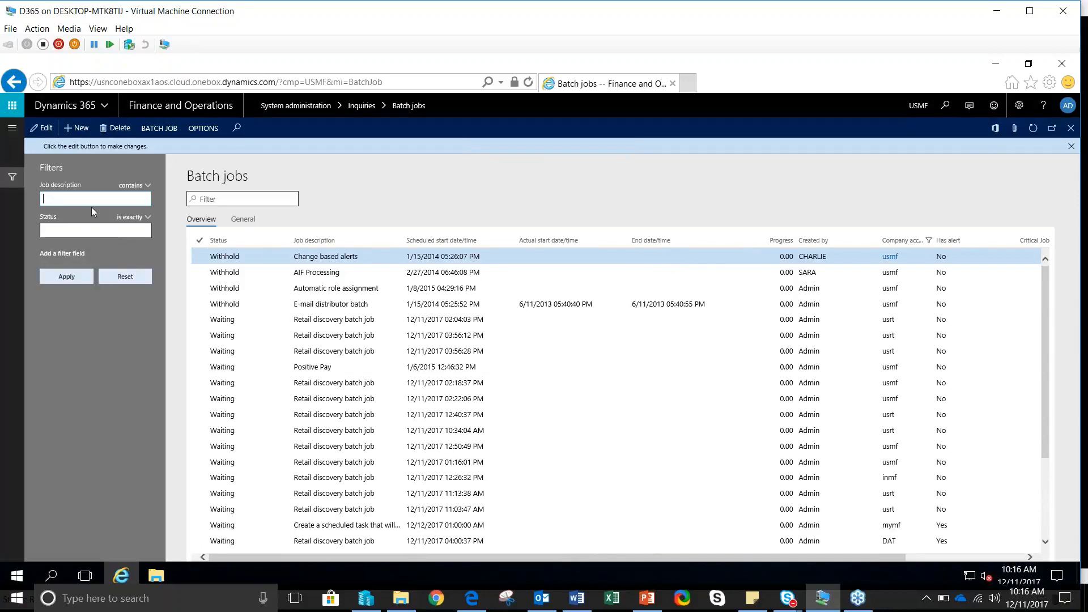
{"action": "type", "text": "run"}
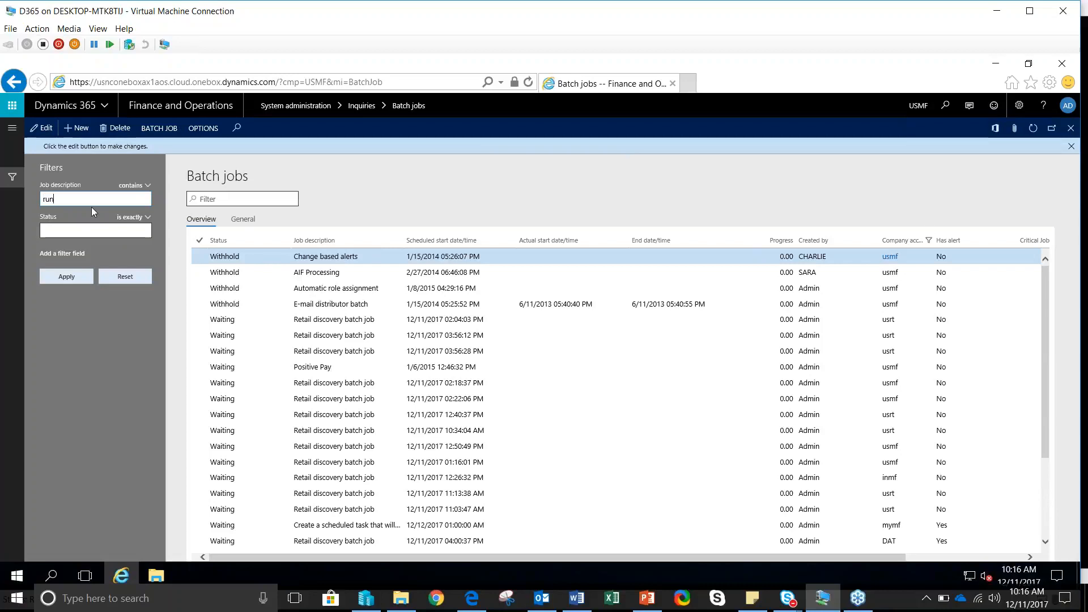
{"action": "left_click", "coordinate": [67, 276]}
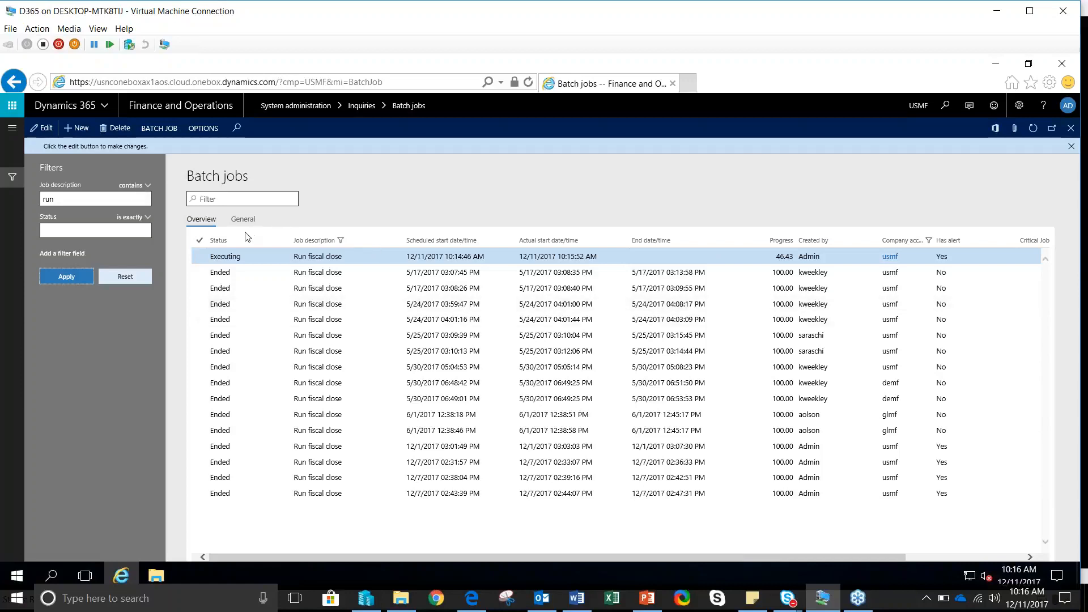
Refresh the batch jobs list repeatedly to check the progress of the executing Run fiscal close job.
{"action": "left_click", "coordinate": [1031, 129]}
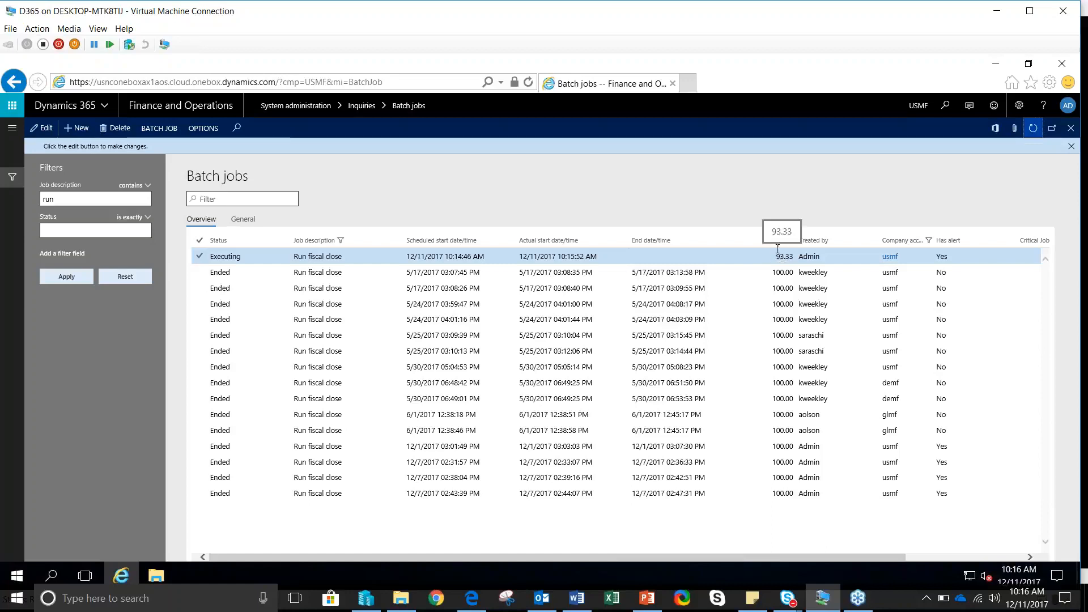
{"action": "left_click", "coordinate": [1032, 130]}
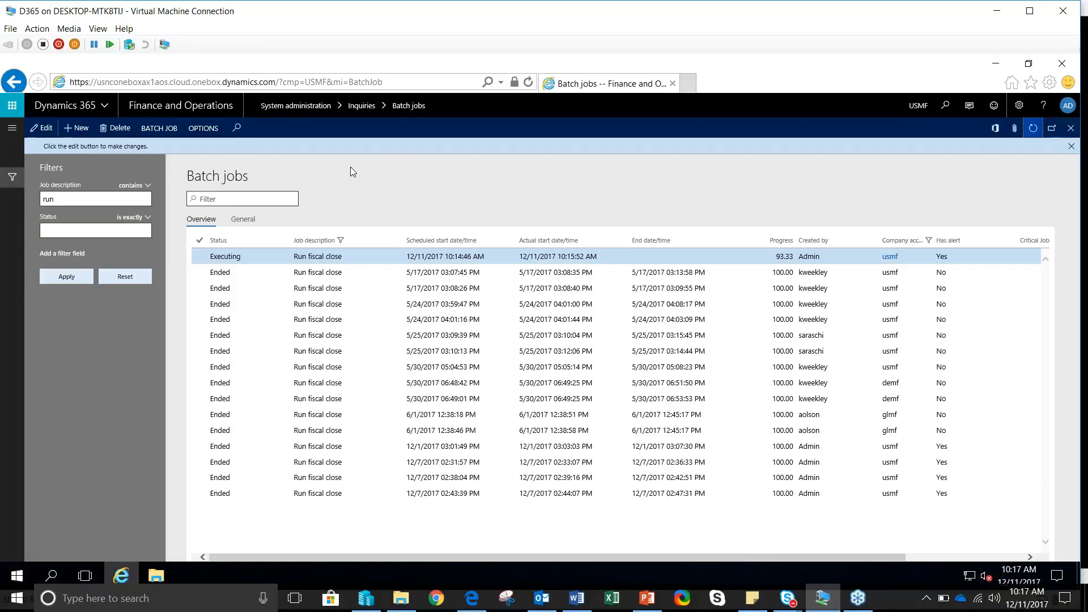
{"action": "left_click", "coordinate": [577, 598]}
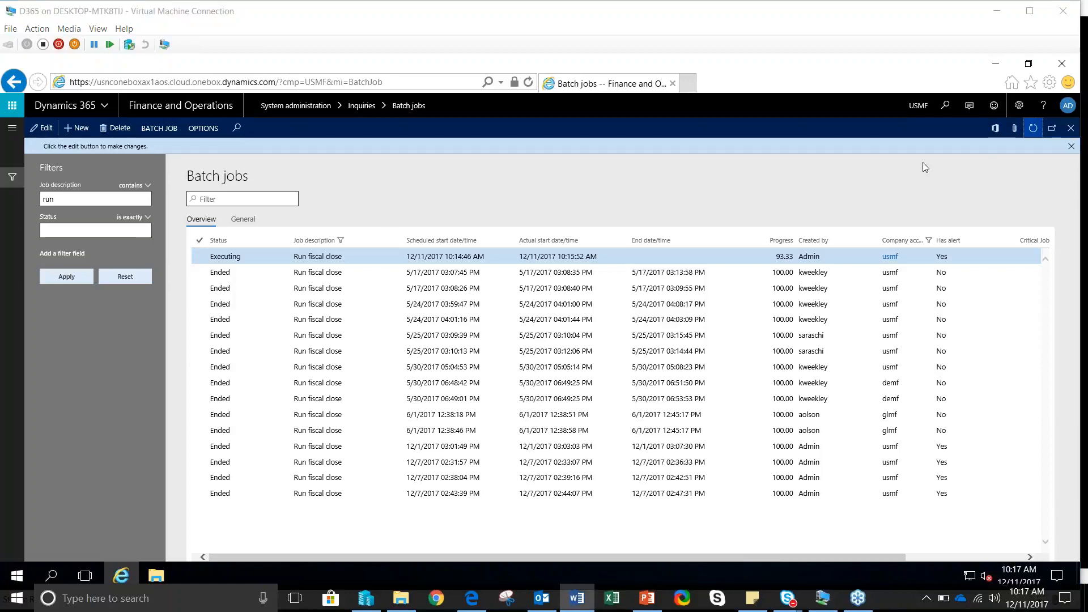
{"action": "left_click", "coordinate": [1033, 130]}
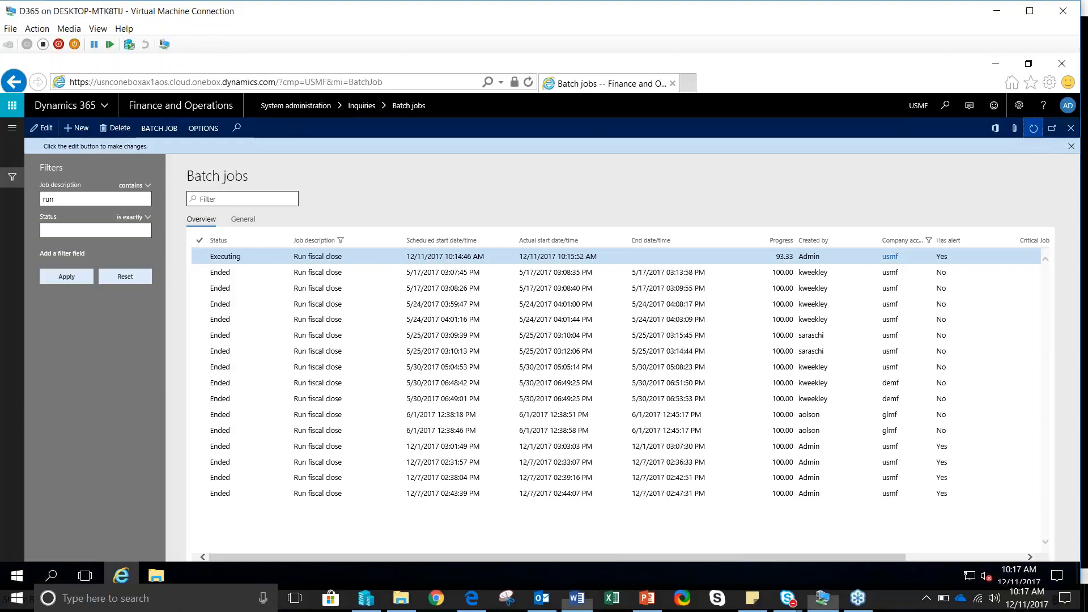
{"action": "left_click", "coordinate": [1031, 130]}
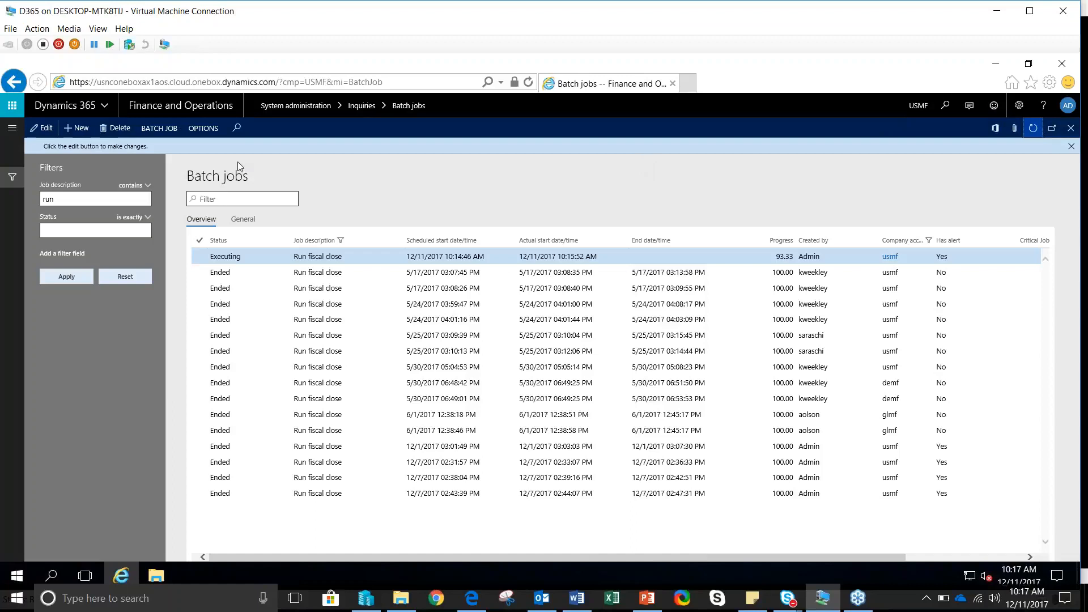
{"action": "left_click", "coordinate": [11, 139]}
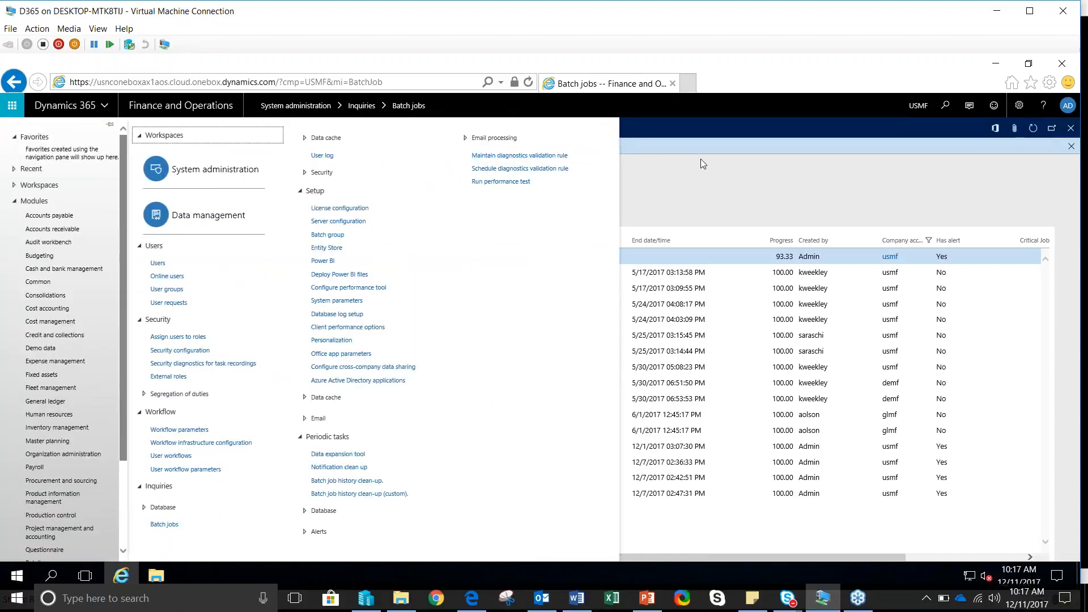
{"action": "left_click", "coordinate": [701, 160]}
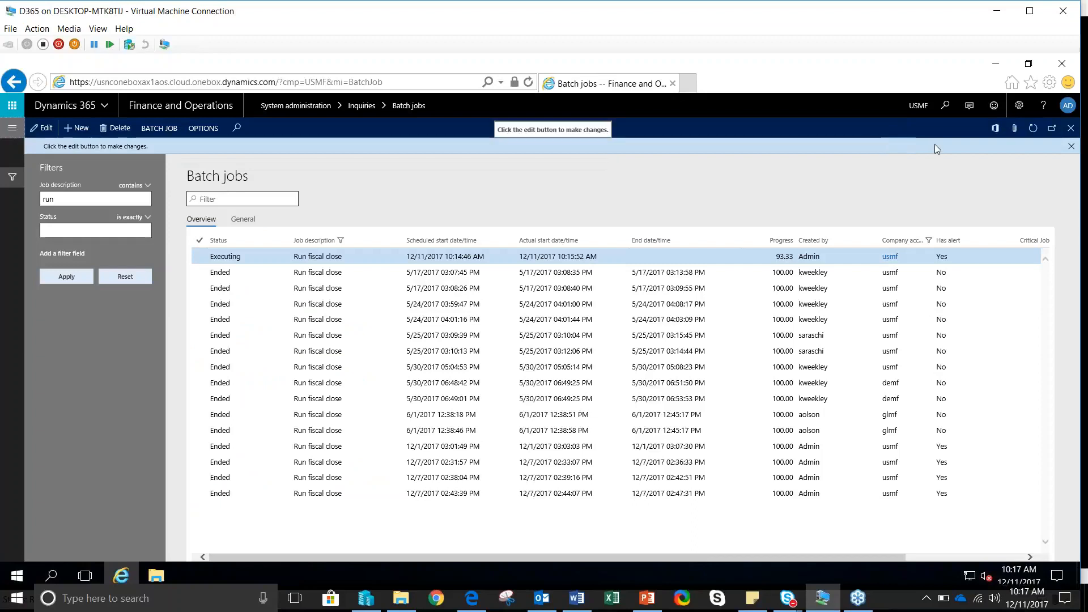
{"action": "left_click", "coordinate": [1033, 131]}
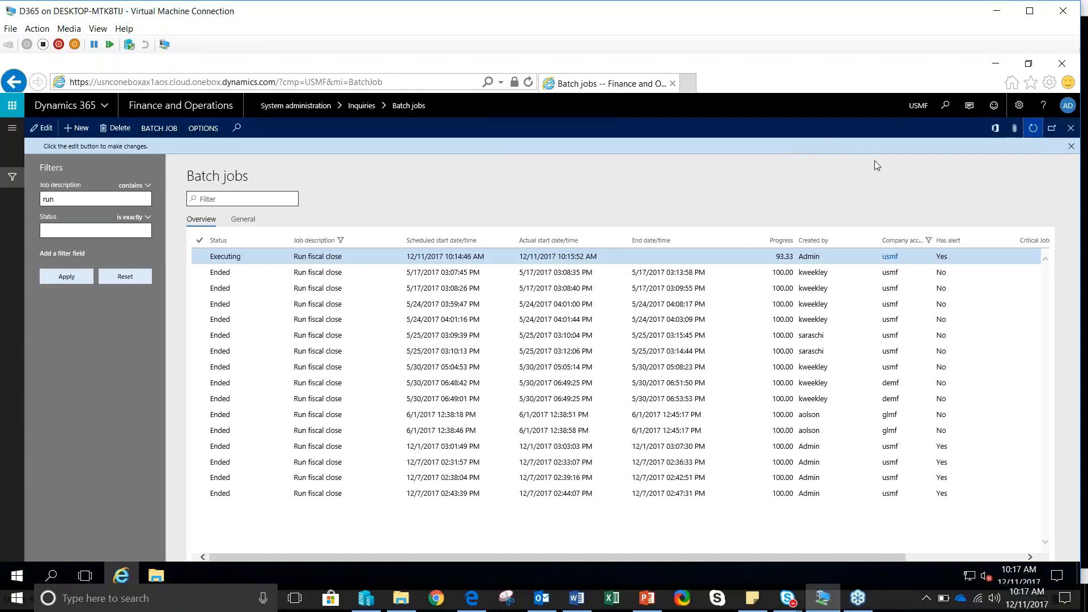
{"action": "left_click", "coordinate": [1032, 131]}
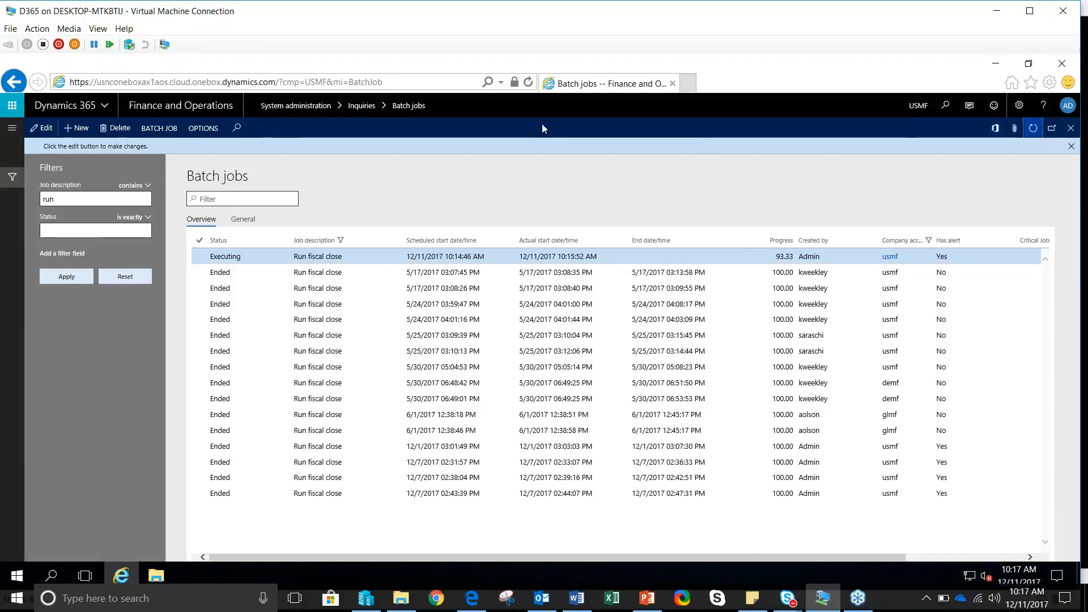
Open the General ledger trial balance and calculate balances for 1/1/2018 to 12/31/2018 by Main Account.
{"action": "left_click", "coordinate": [14, 136]}
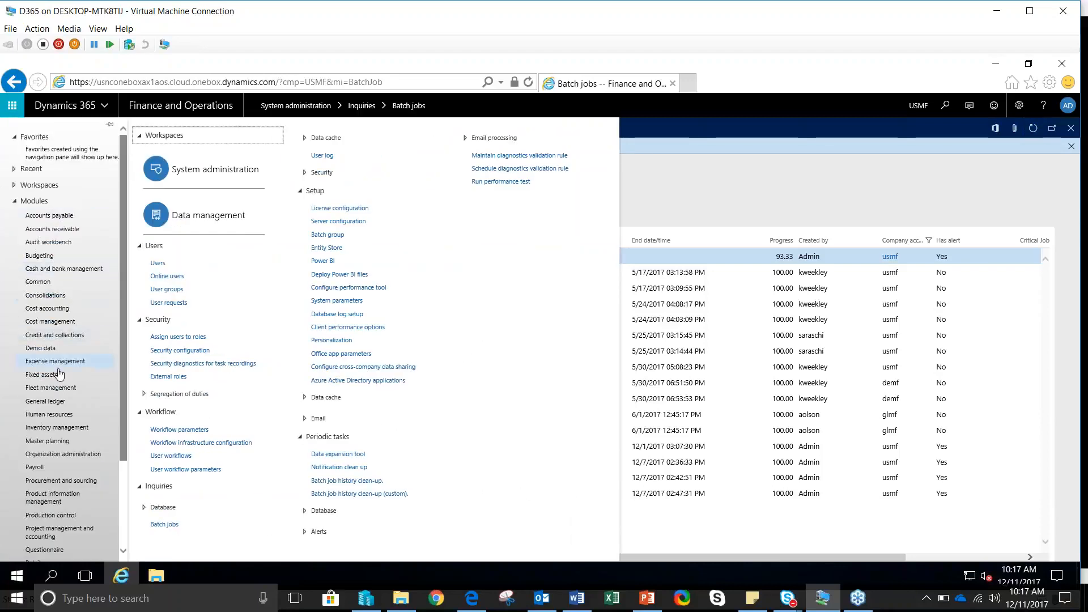
{"action": "left_click", "coordinate": [46, 401]}
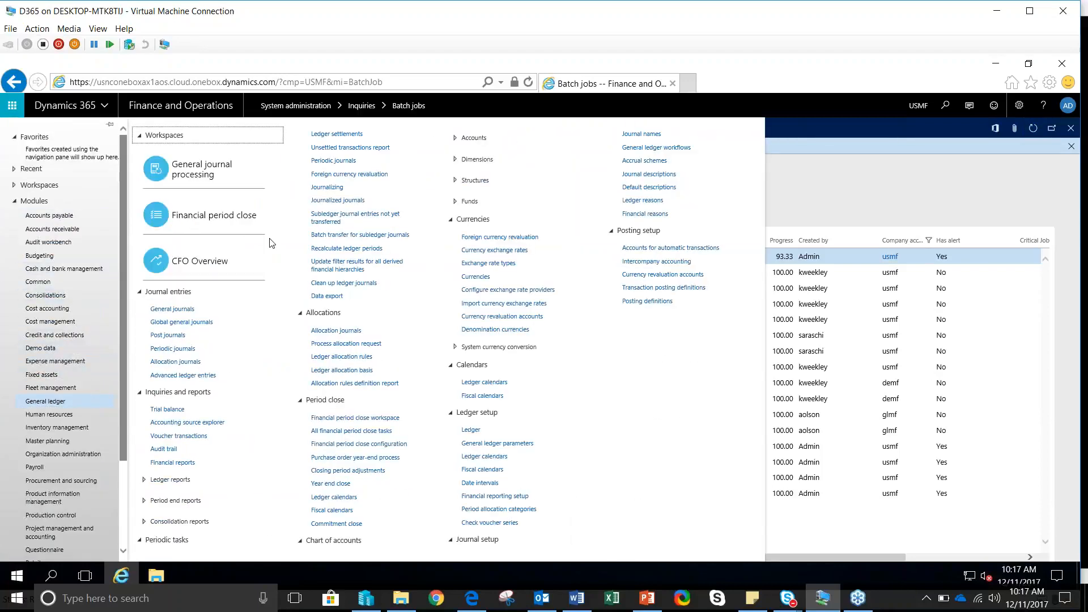
{"action": "left_click", "coordinate": [173, 410]}
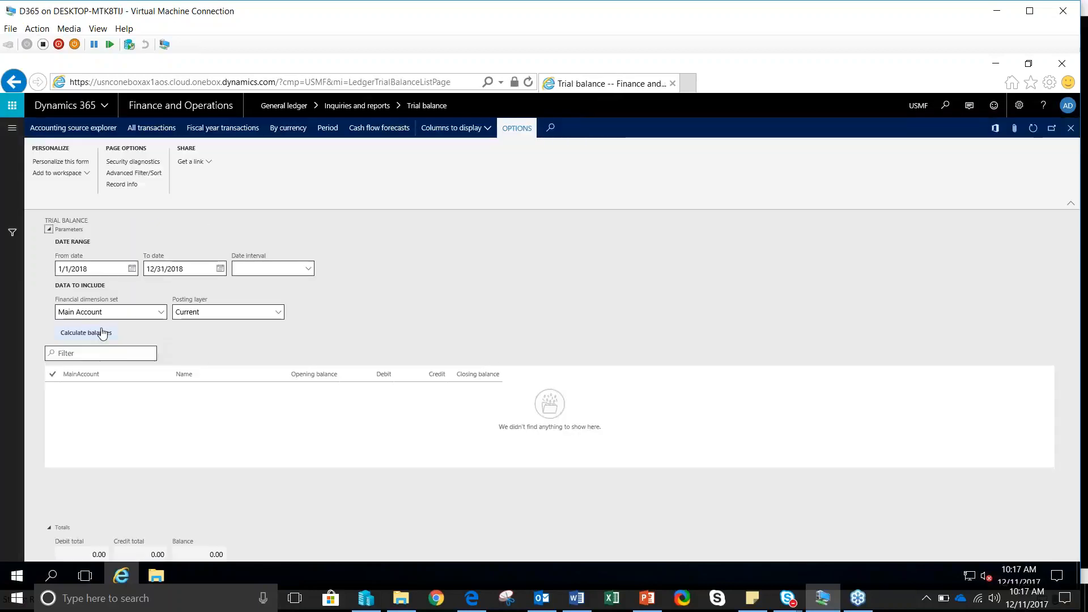
{"action": "left_click", "coordinate": [102, 333]}
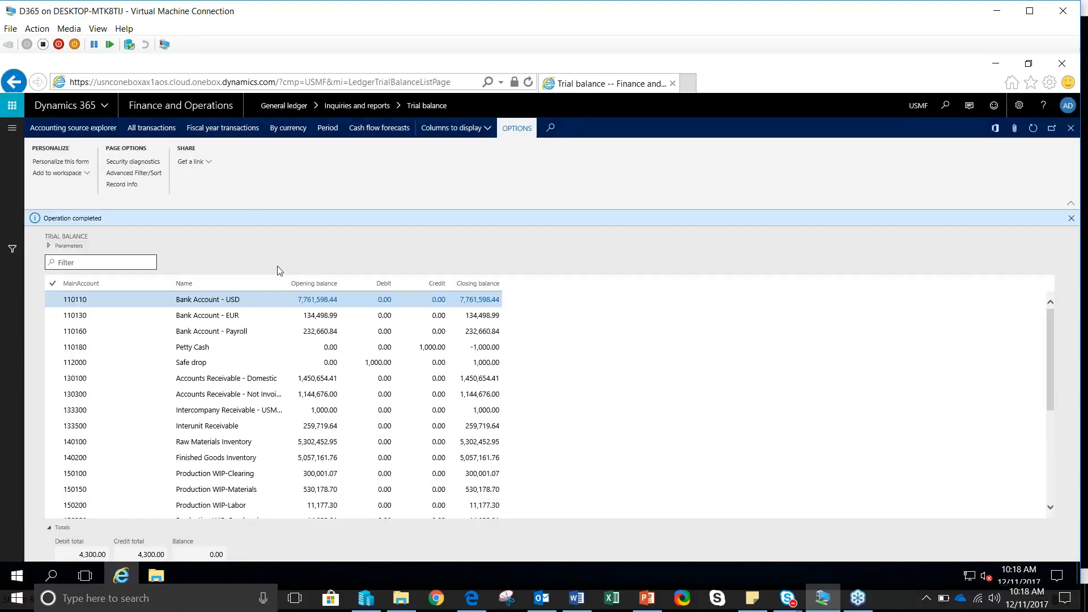
Drill into the opening balance transactions of account 110110, Bank Account - USD, and return to the trial balance.
{"action": "left_click", "coordinate": [317, 304]}
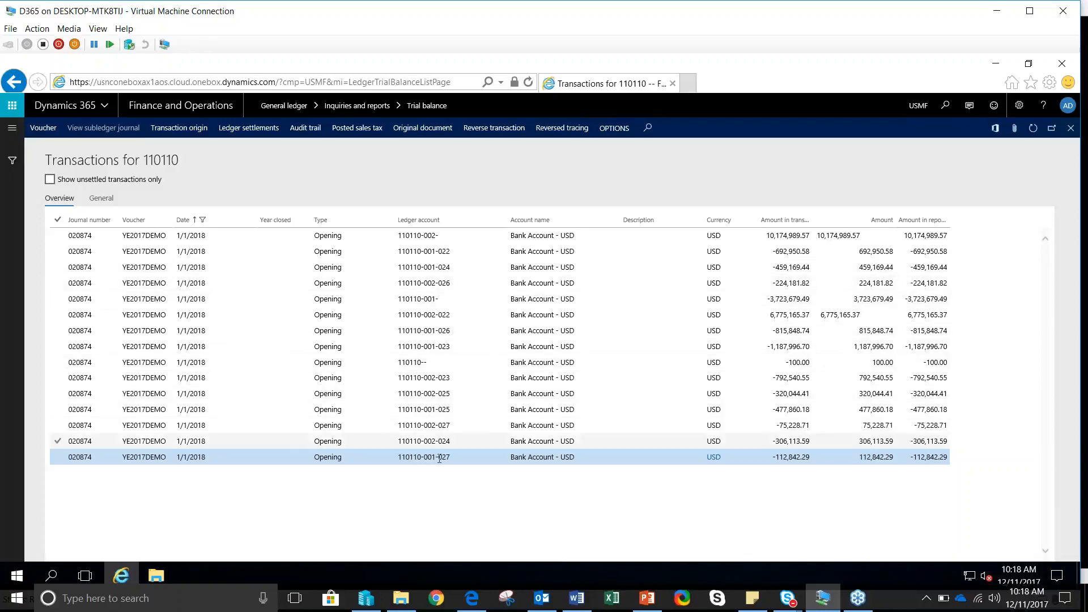
{"action": "left_click", "coordinate": [10, 129]}
{"action": "left_click", "coordinate": [11, 129]}
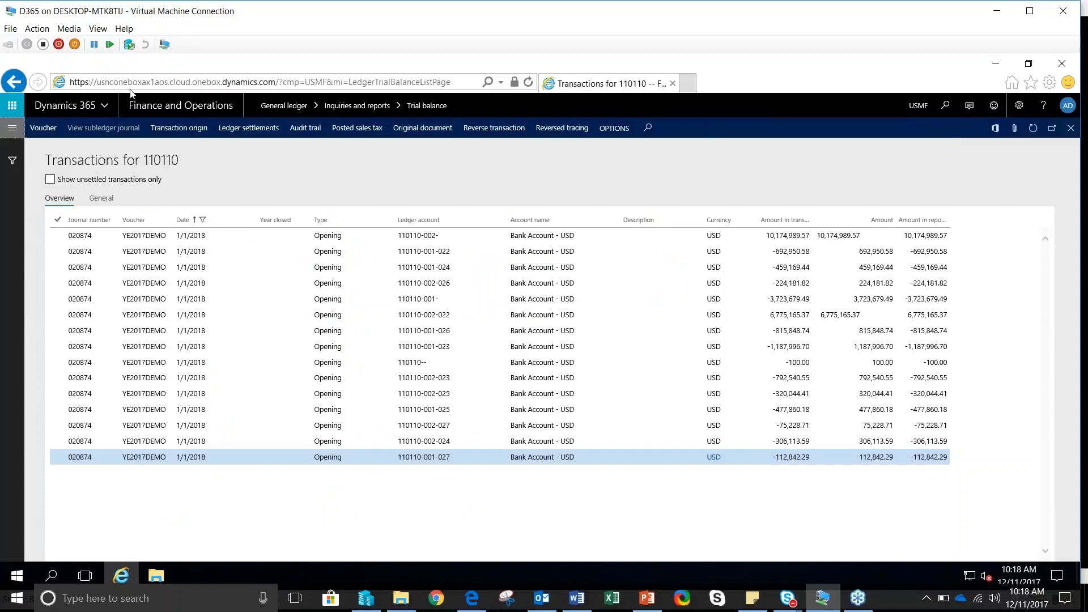
{"action": "left_click", "coordinate": [20, 73]}
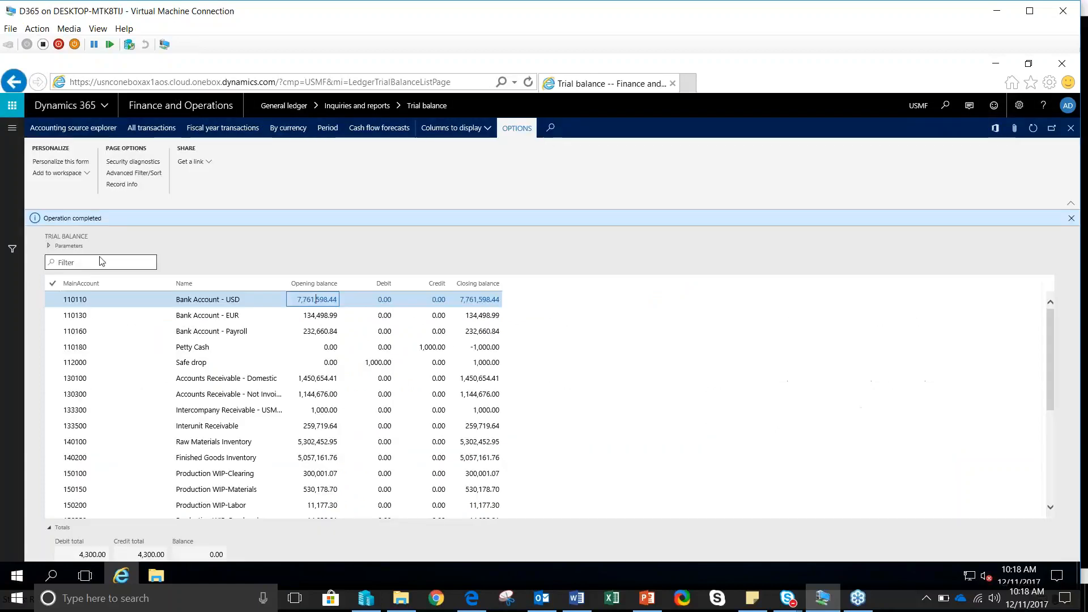
Drill into the opening balance of Retained Earnings account 300160 and examine the ledger accounts and dimensions on its opening transactions.
{"action": "scroll", "coordinate": [181, 392], "scroll_direction": "down", "scroll_amount": 10}
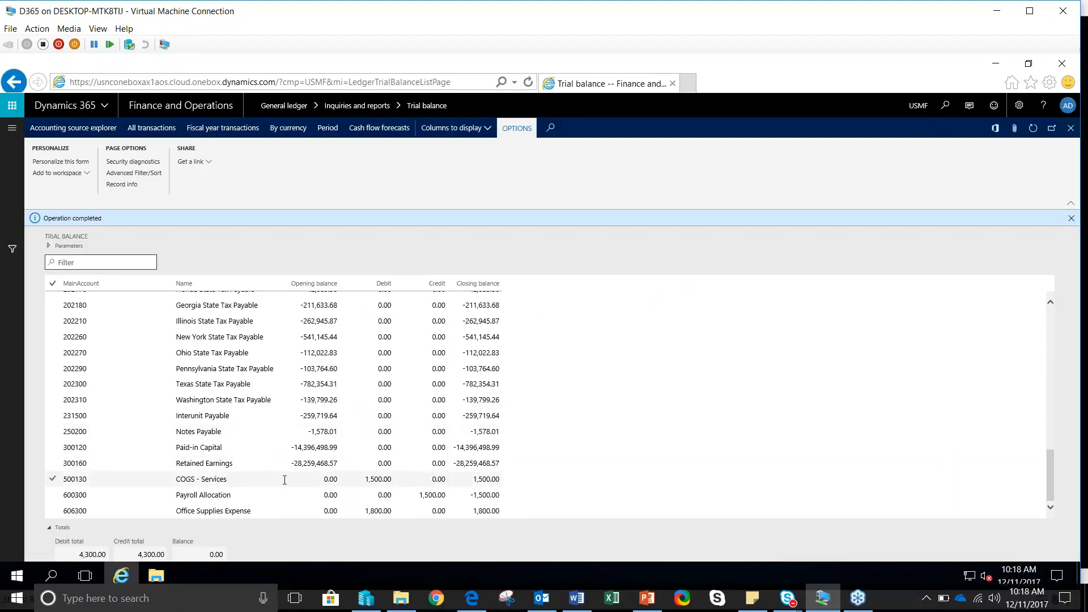
{"action": "left_click", "coordinate": [317, 463]}
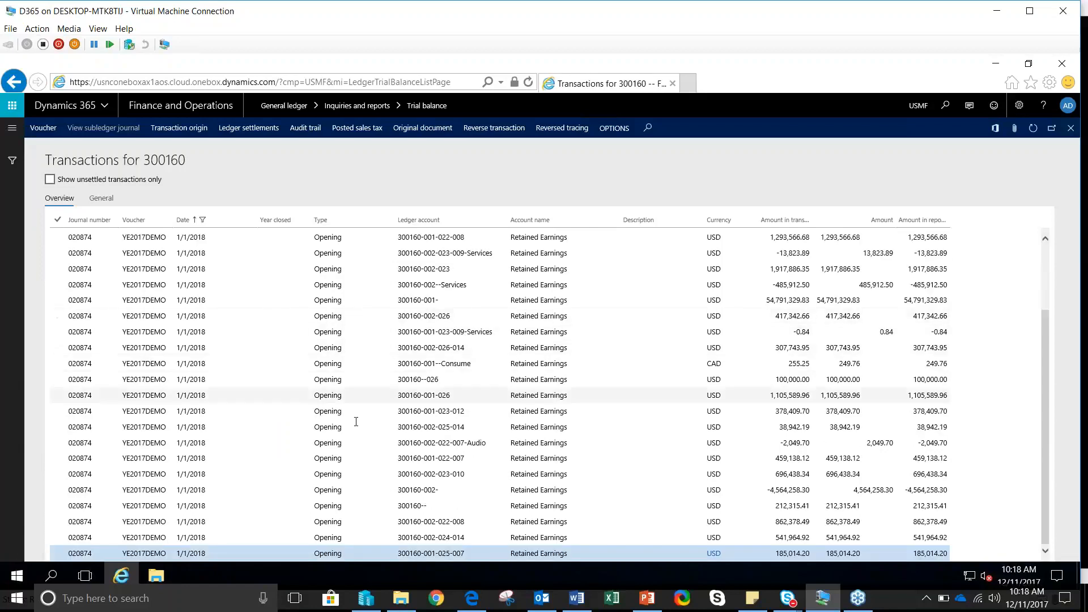
{"action": "scroll", "coordinate": [381, 319], "scroll_direction": "up", "scroll_amount": 2}
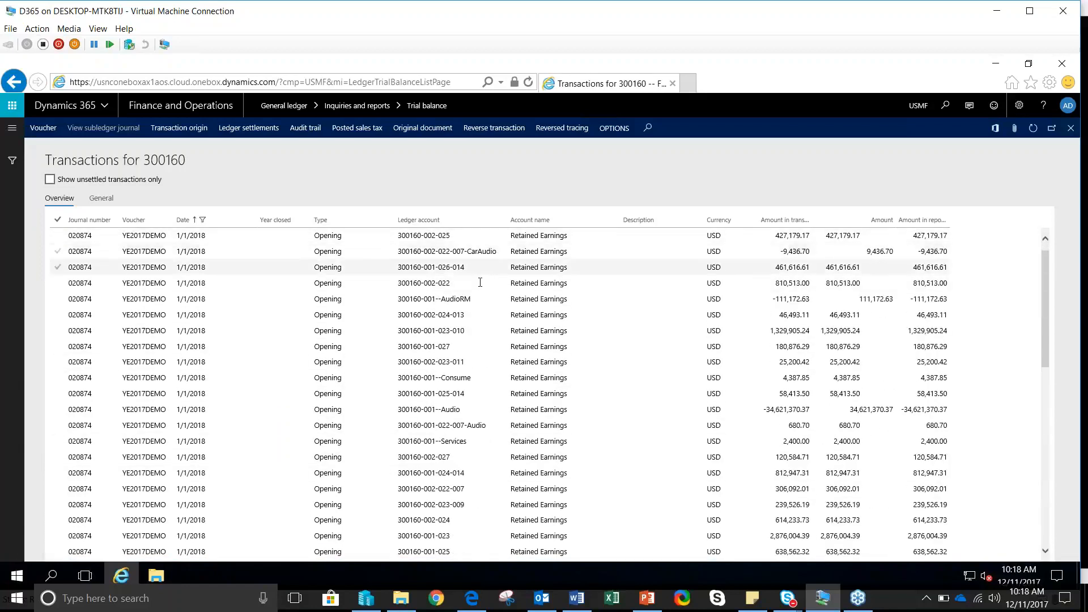
{"action": "left_click", "coordinate": [433, 267]}
{"action": "mouse_move", "coordinate": [431, 267]}
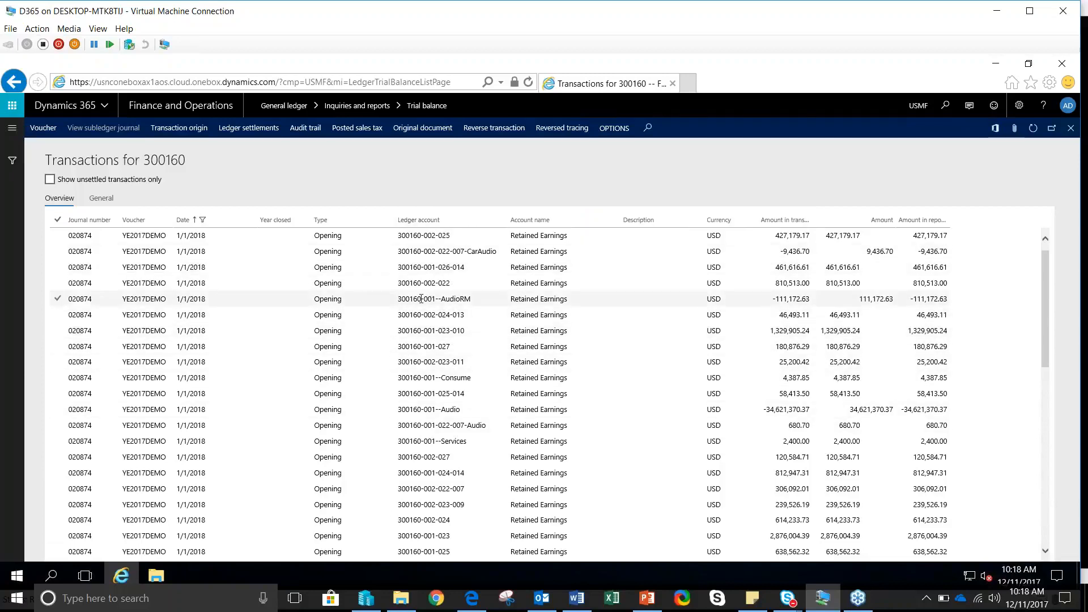
{"action": "scroll", "coordinate": [412, 349], "scroll_direction": "down", "scroll_amount": 5}
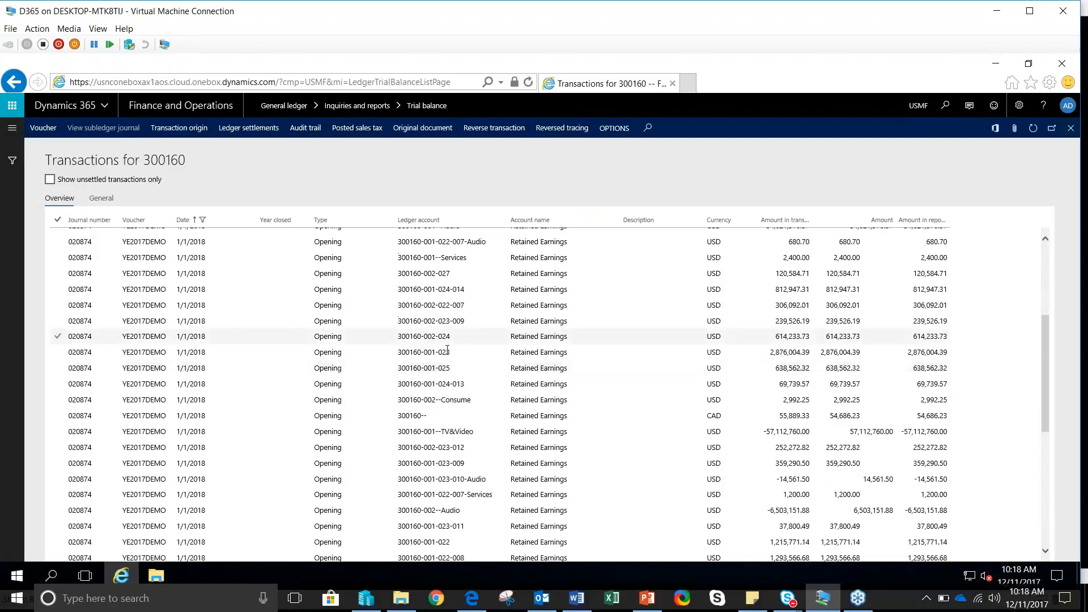
{"action": "scroll", "coordinate": [413, 349], "scroll_direction": "down", "scroll_amount": 4}
{"action": "scroll", "coordinate": [414, 317], "scroll_direction": "up", "scroll_amount": 8}
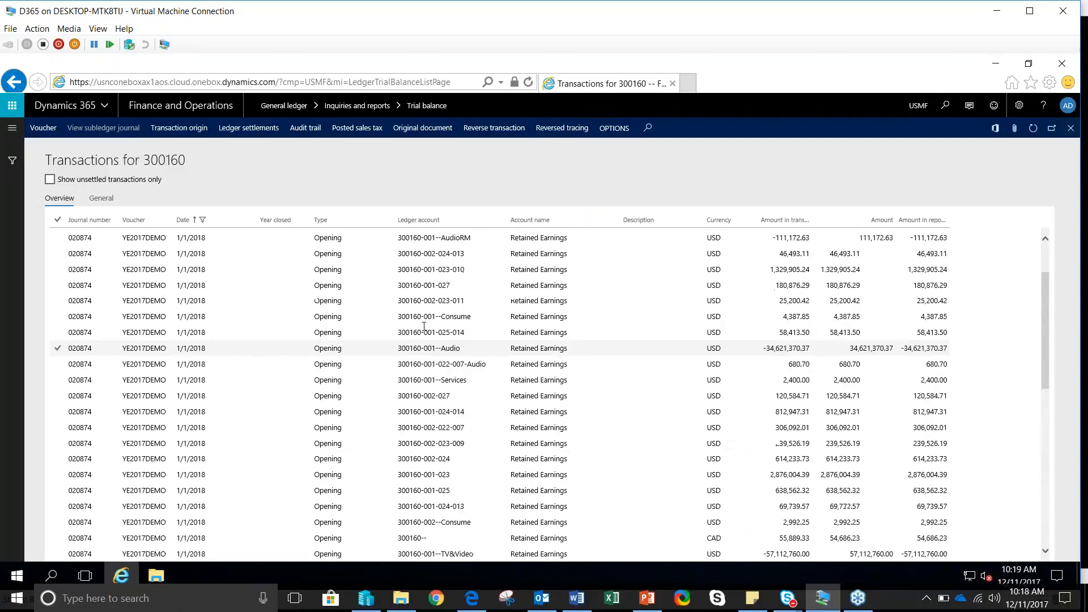
{"action": "scroll", "coordinate": [418, 286], "scroll_direction": "up", "scroll_amount": 2}
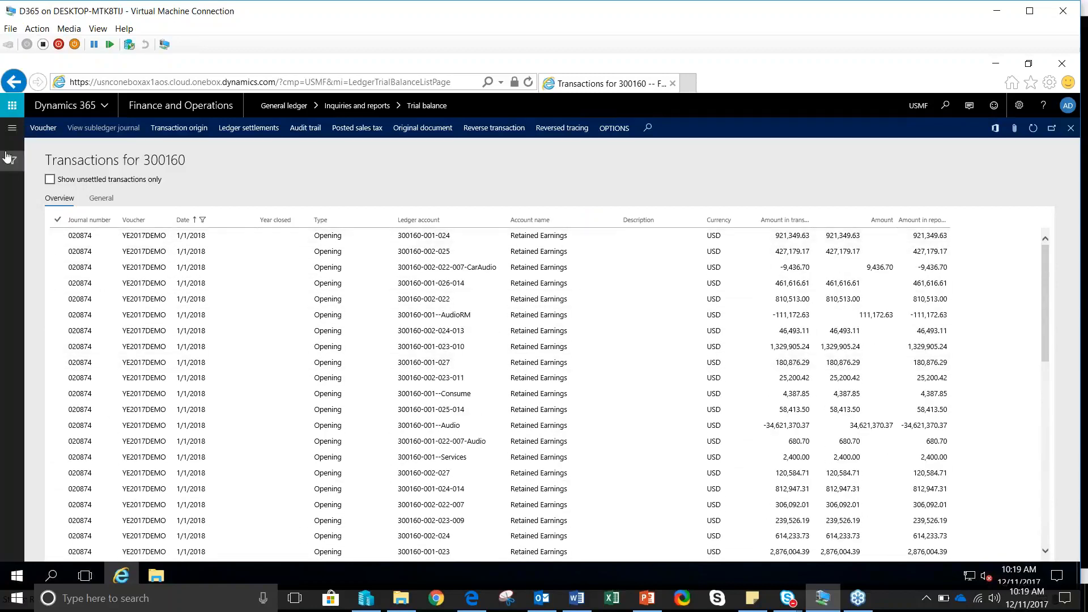
Reopen Year end close and check the last year-end close dates for the US companies group.
{"action": "left_click", "coordinate": [11, 129]}
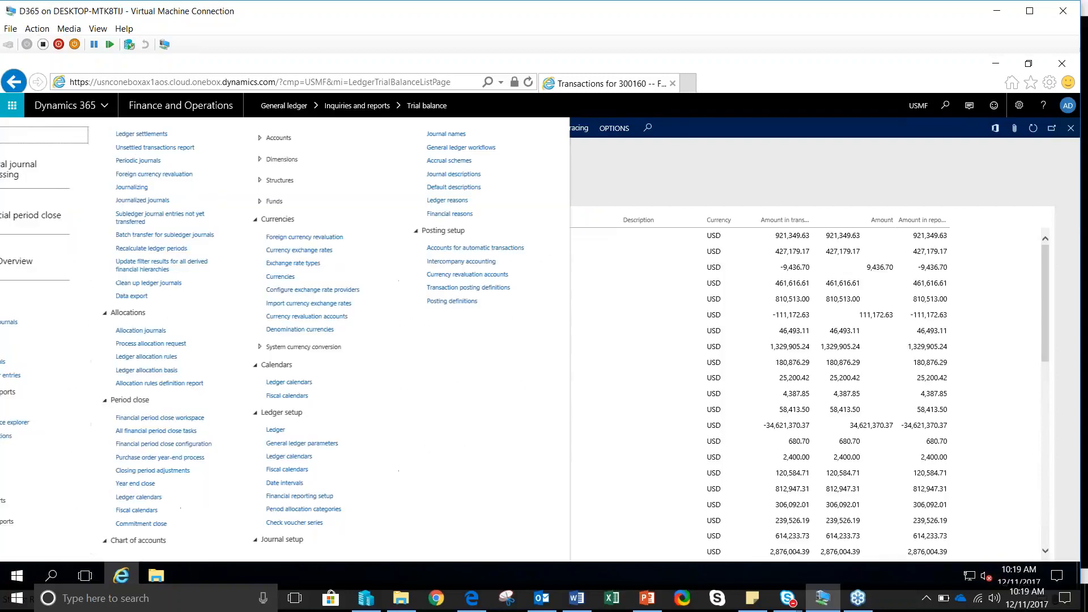
{"action": "left_click", "coordinate": [334, 483]}
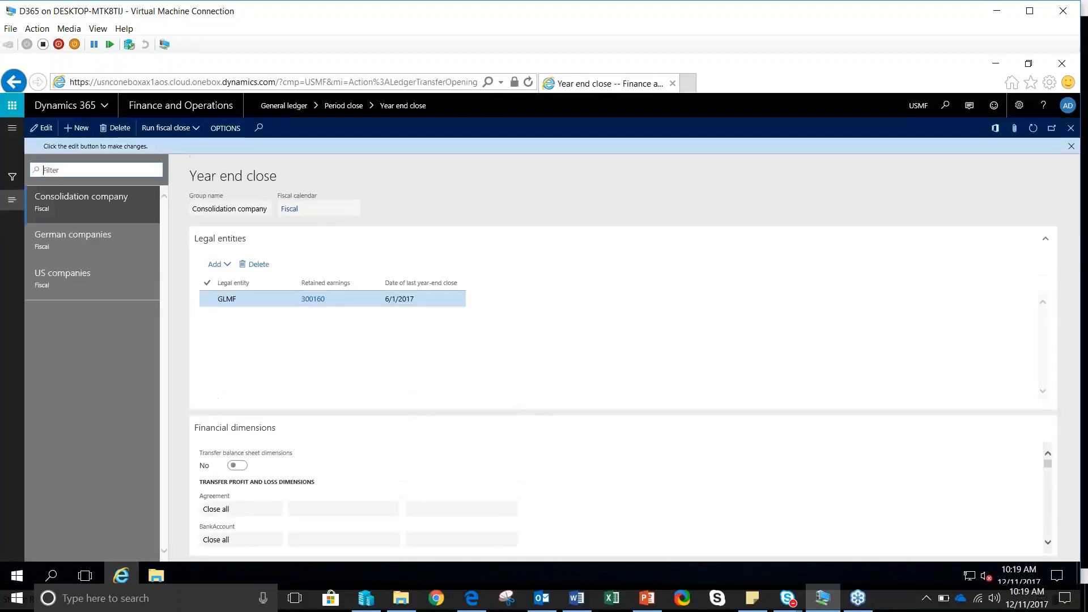
{"action": "left_click", "coordinate": [95, 279]}
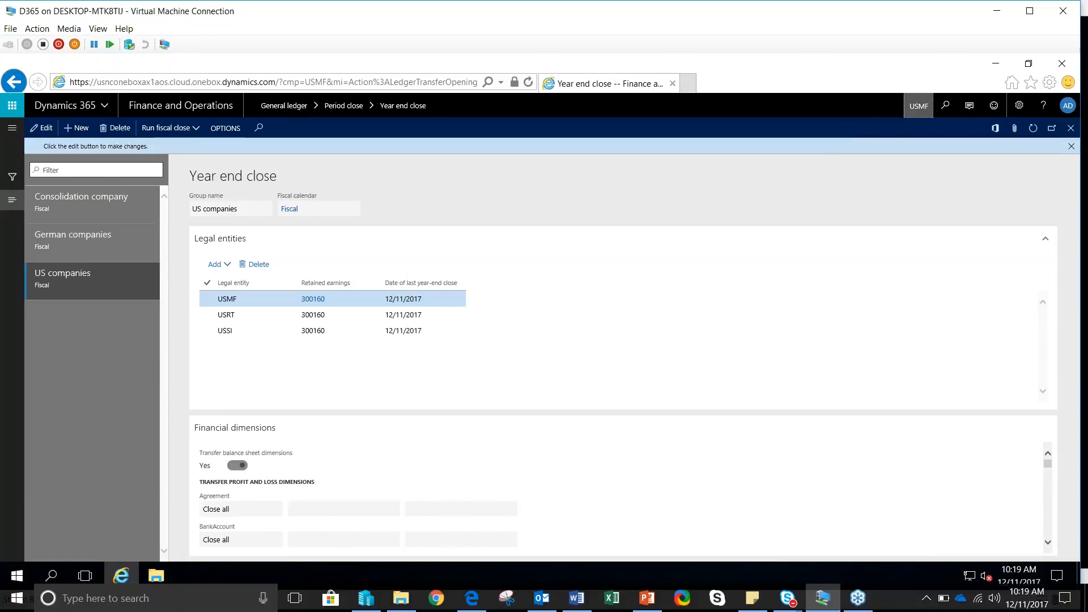
Switch the active company to USRT and display the US companies group in Year end close.
{"action": "left_click", "coordinate": [919, 109]}
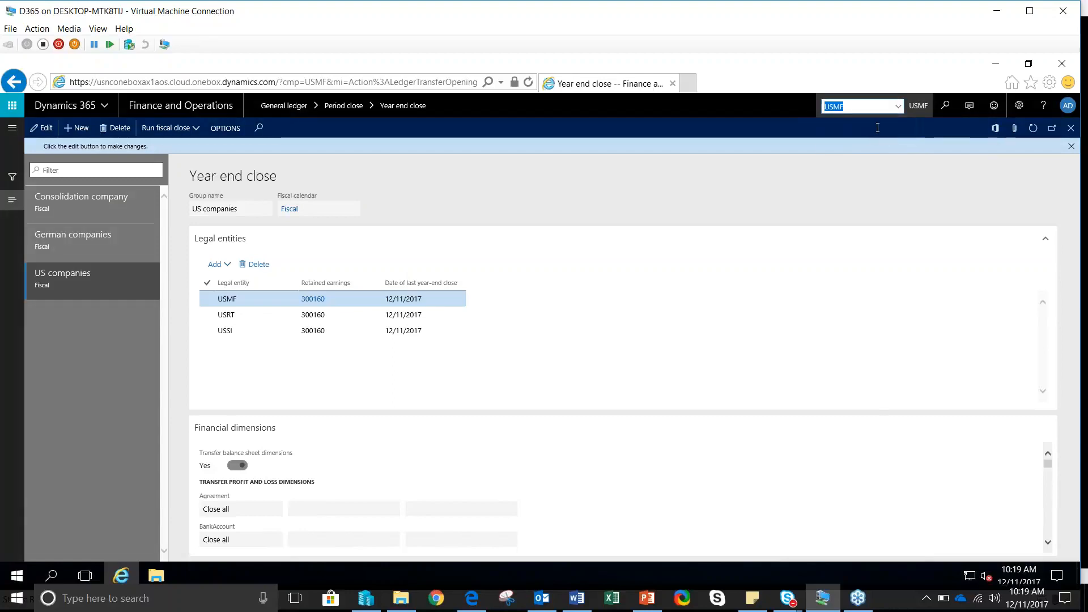
{"action": "scroll", "coordinate": [850, 200], "scroll_direction": "down", "scroll_amount": 1}
{"action": "left_click", "coordinate": [849, 201]}
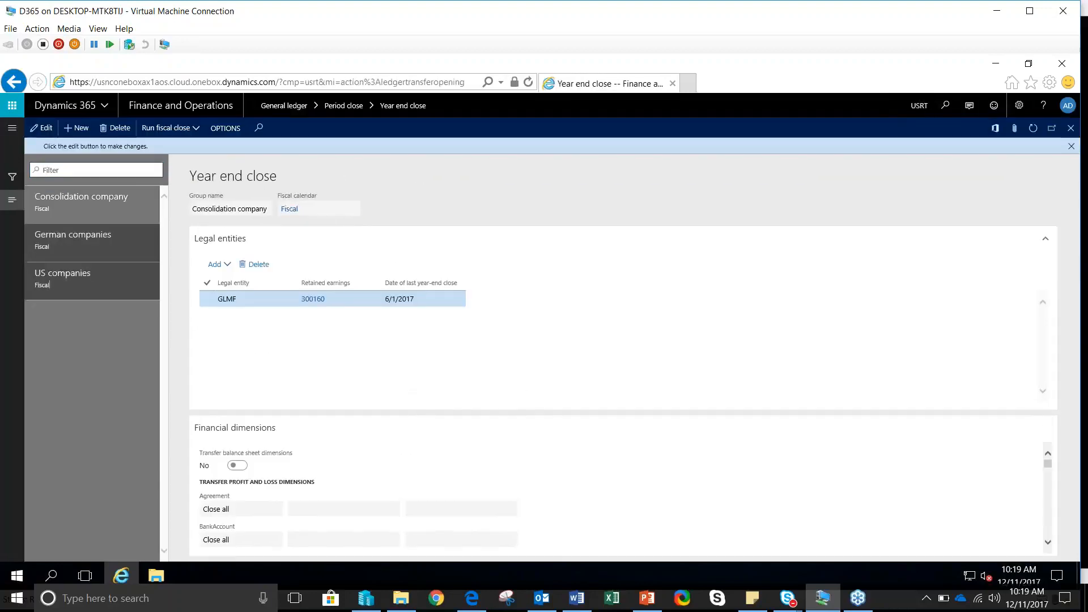
{"action": "left_click", "coordinate": [50, 285]}
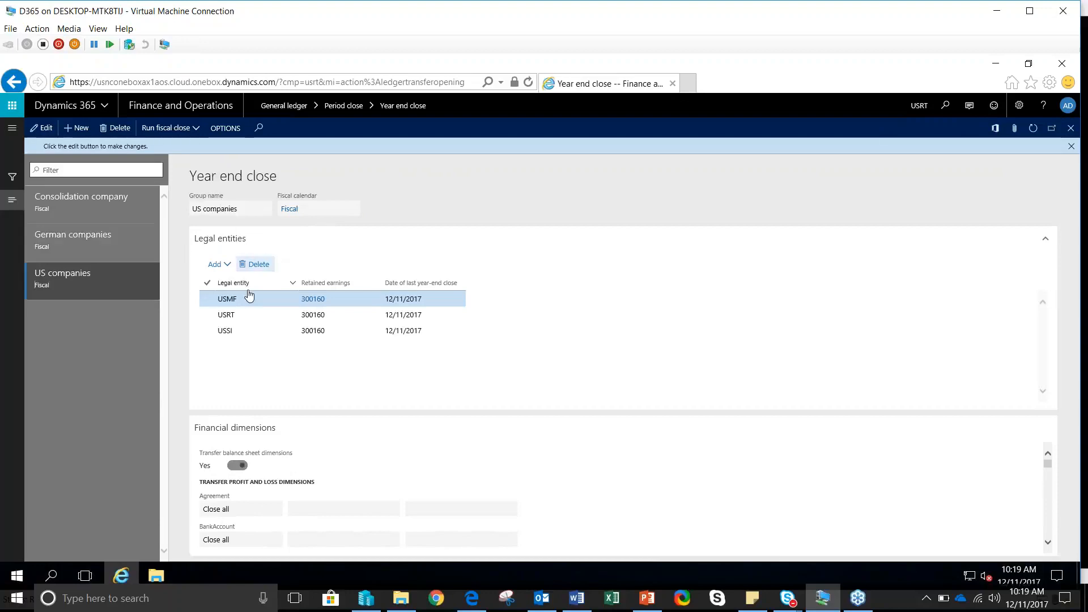
Open the General ledger trial balance inquiry for USRT.
{"action": "left_click", "coordinate": [287, 298]}
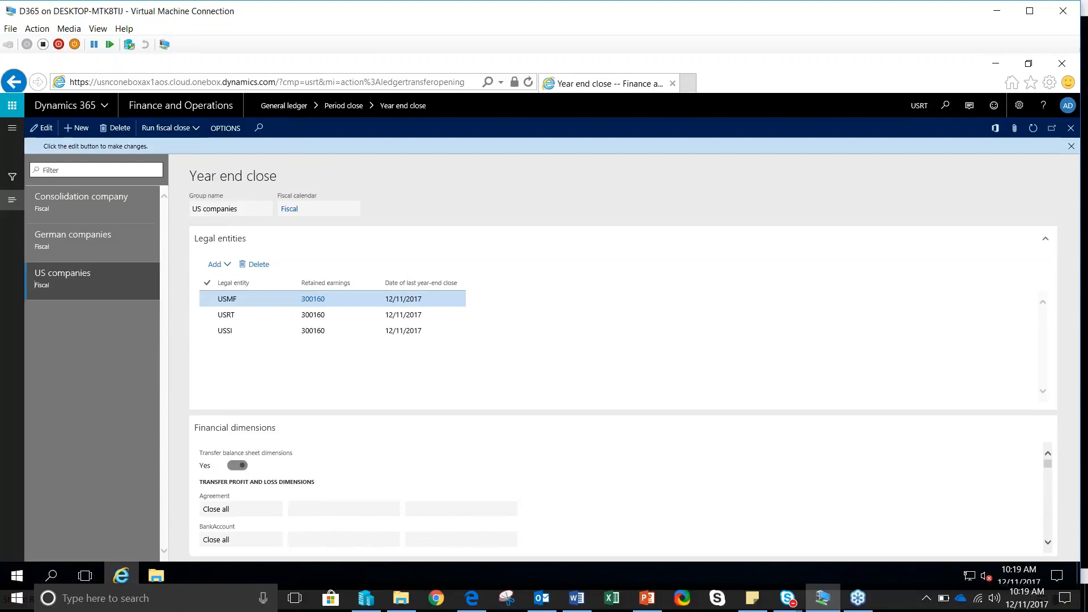
{"action": "left_click", "coordinate": [12, 128]}
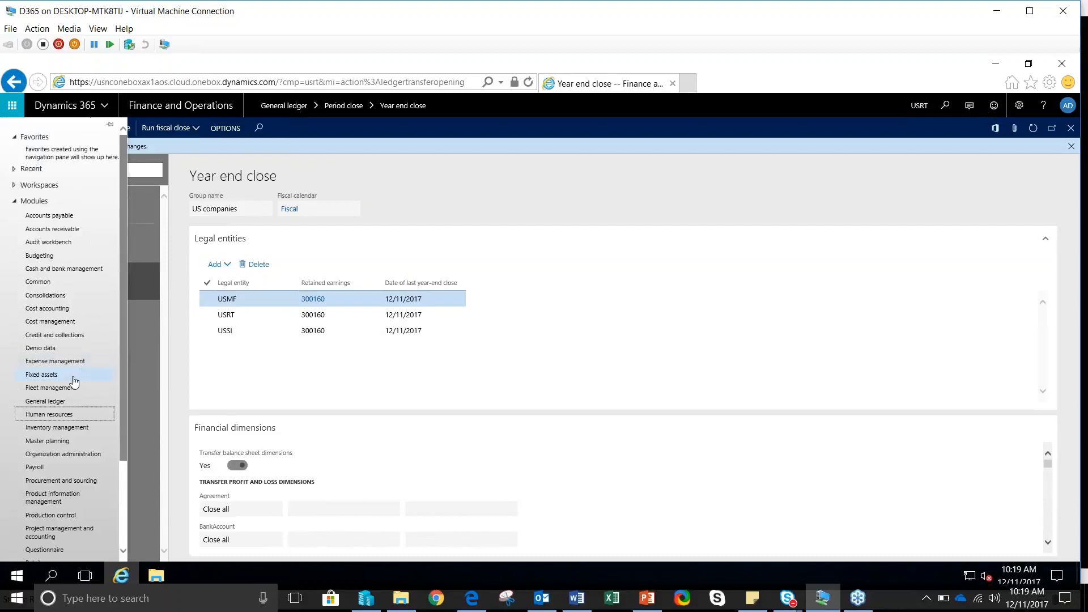
{"action": "left_click", "coordinate": [71, 401]}
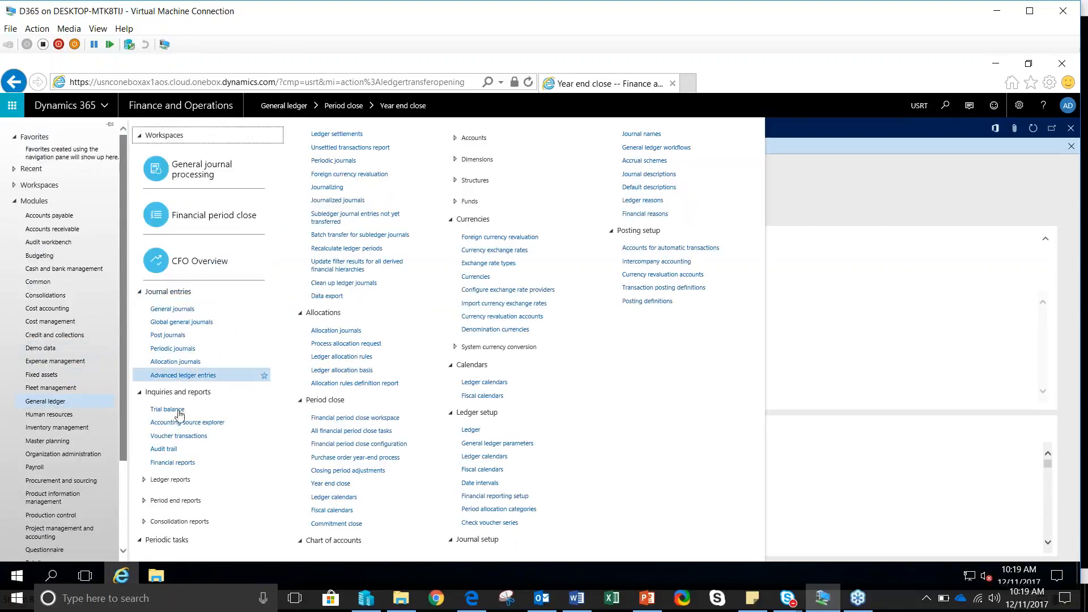
{"action": "left_click", "coordinate": [172, 410]}
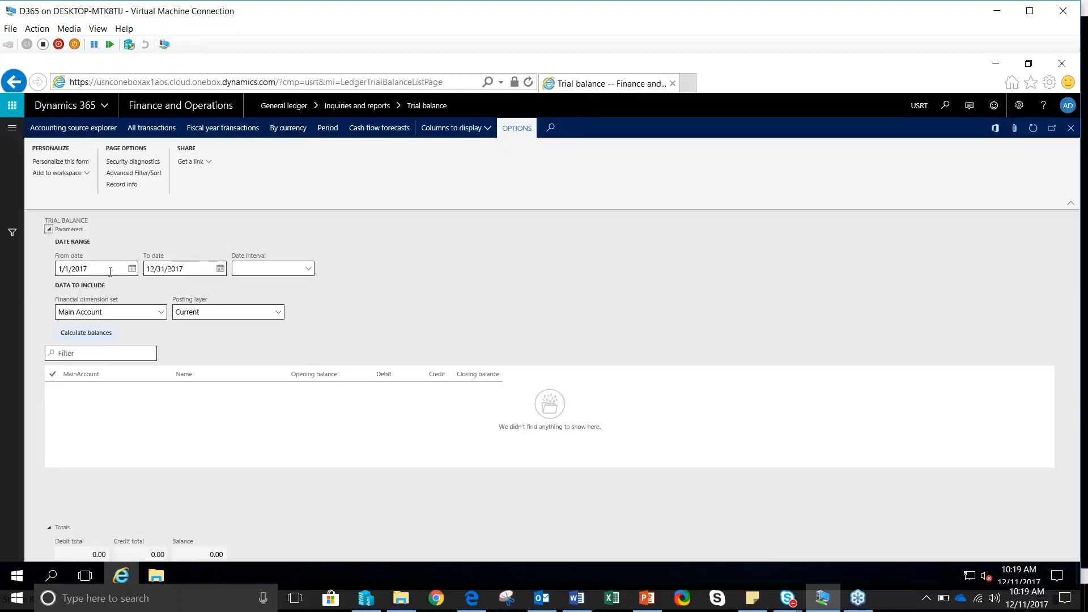
Set the trial balance date range to 1/1/2018 through 12/31/2018 and calculate the balances.
{"action": "left_click", "coordinate": [111, 270]}
{"action": "type", "text": "8"}
{"action": "key", "text": "Tab"}
{"action": "key", "text": "End"}
{"action": "key", "text": "BackSpace"}
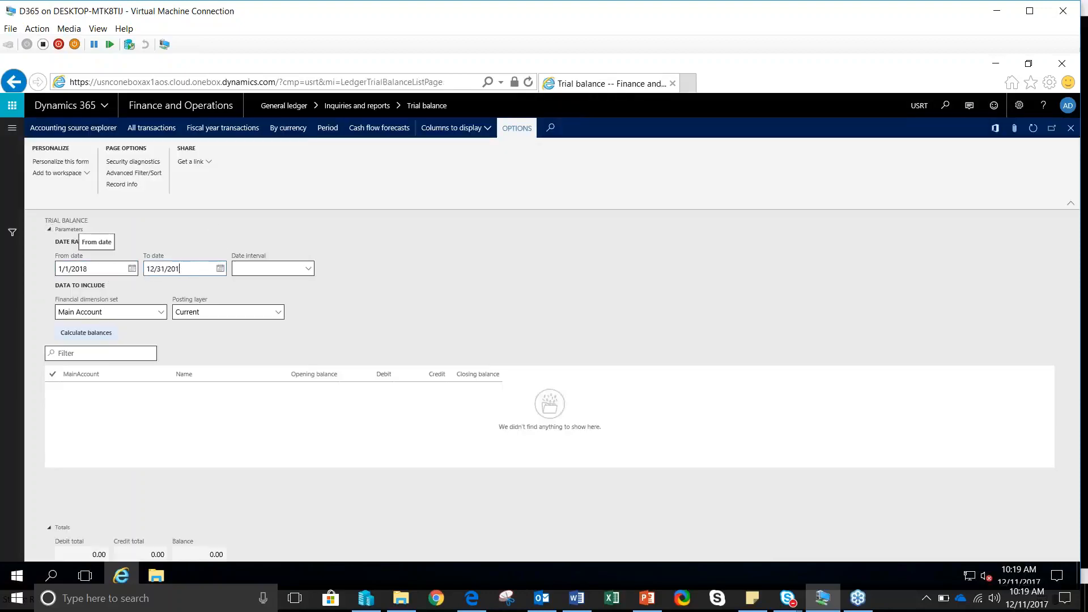
{"action": "type", "text": "8"}
{"action": "left_click", "coordinate": [86, 333]}
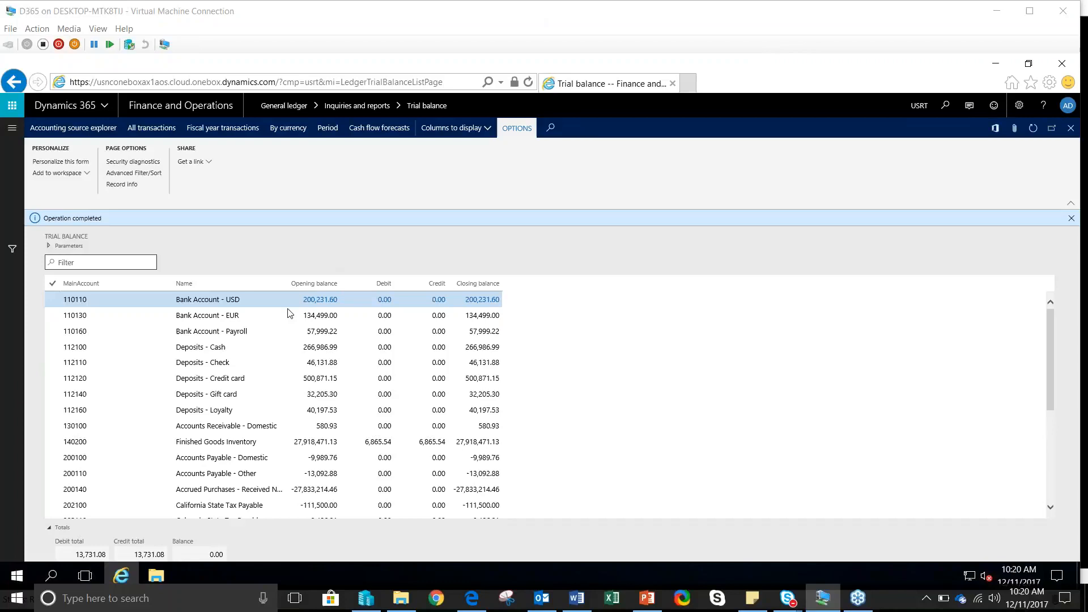
Drill into the opening balance of USRT's Bank Account - USD, account 110110, to examine its opening transaction.
{"action": "left_click", "coordinate": [320, 299]}
{"action": "left_click", "coordinate": [321, 299]}
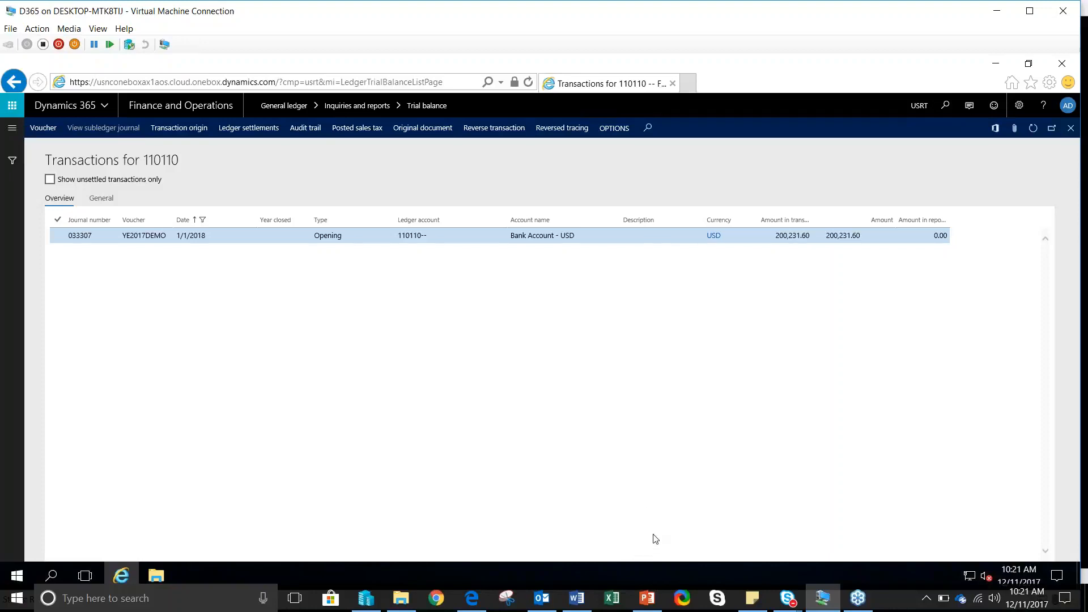
Switch to the PowerPoint slide show and display the Presenter Contact Information slide.
{"action": "left_click", "coordinate": [647, 599]}
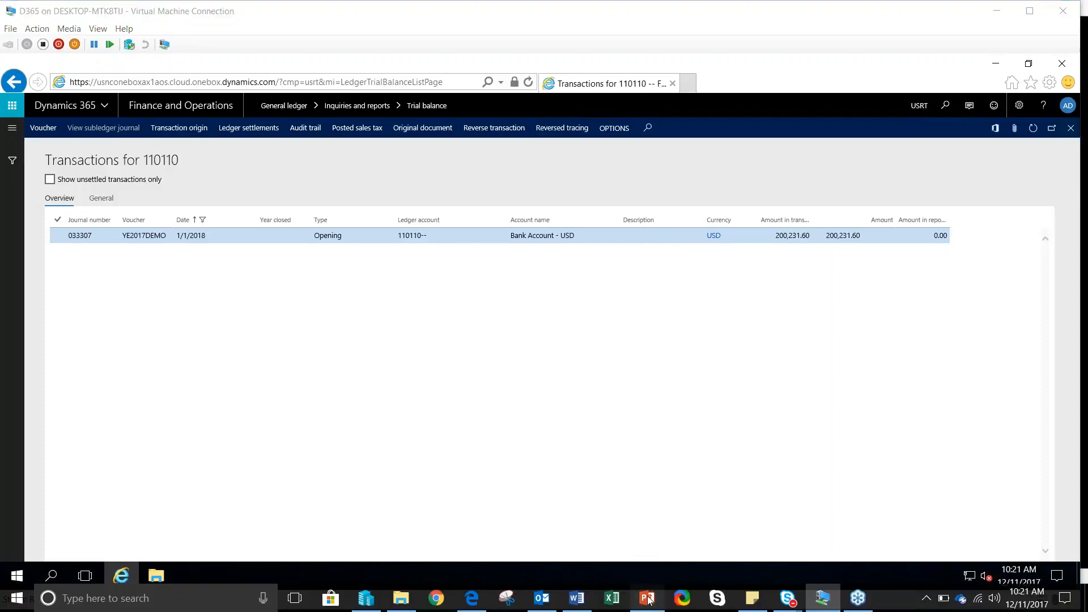
{"action": "left_click", "coordinate": [603, 468]}
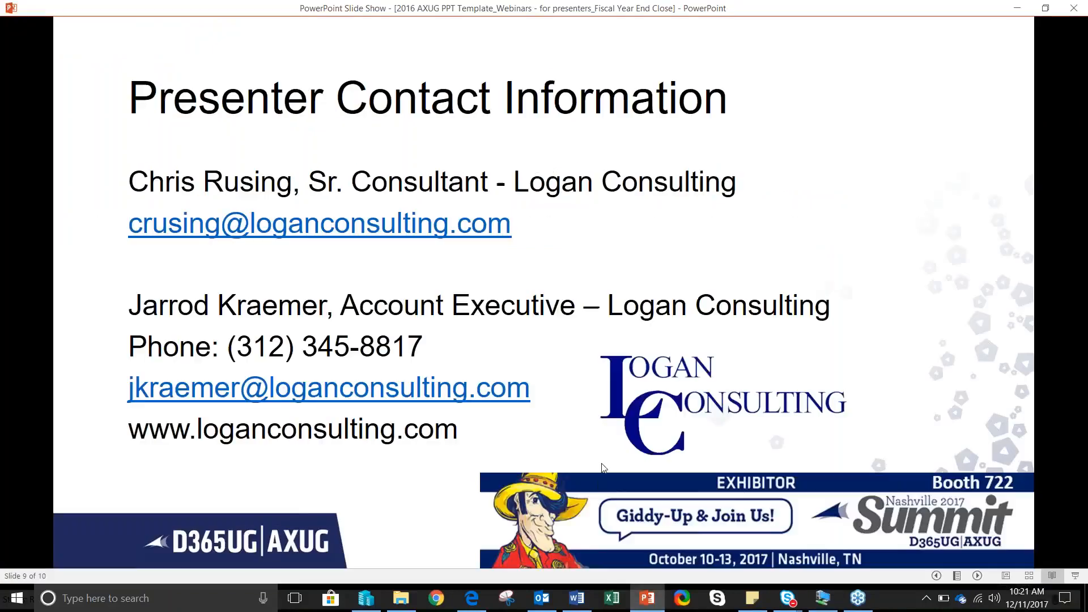